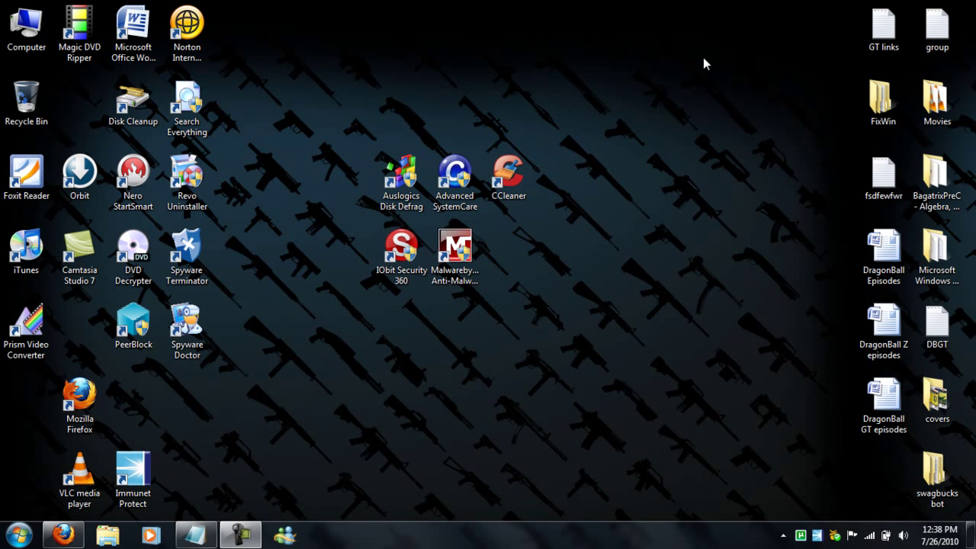
{"action": "left_click", "coordinate": [903, 535]}
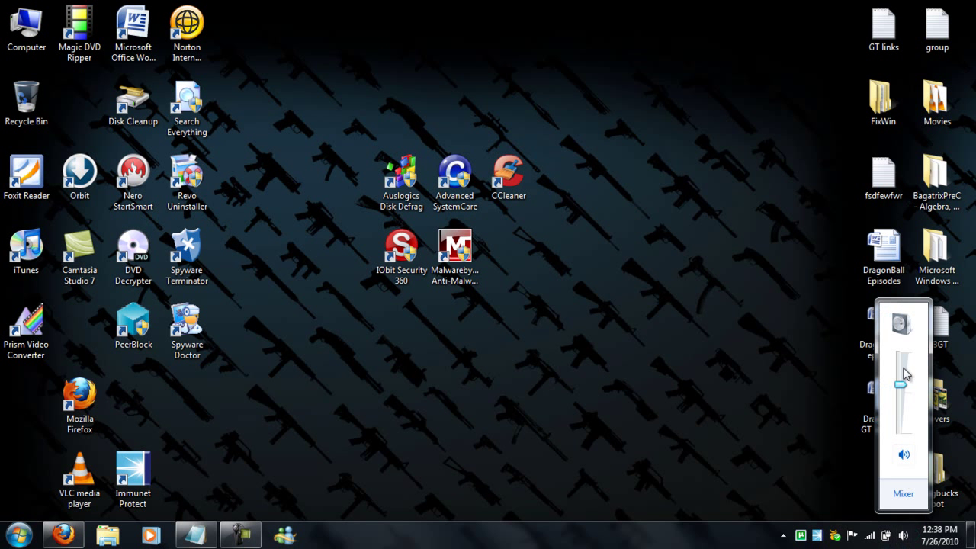
{"action": "left_click", "coordinate": [662, 239]}
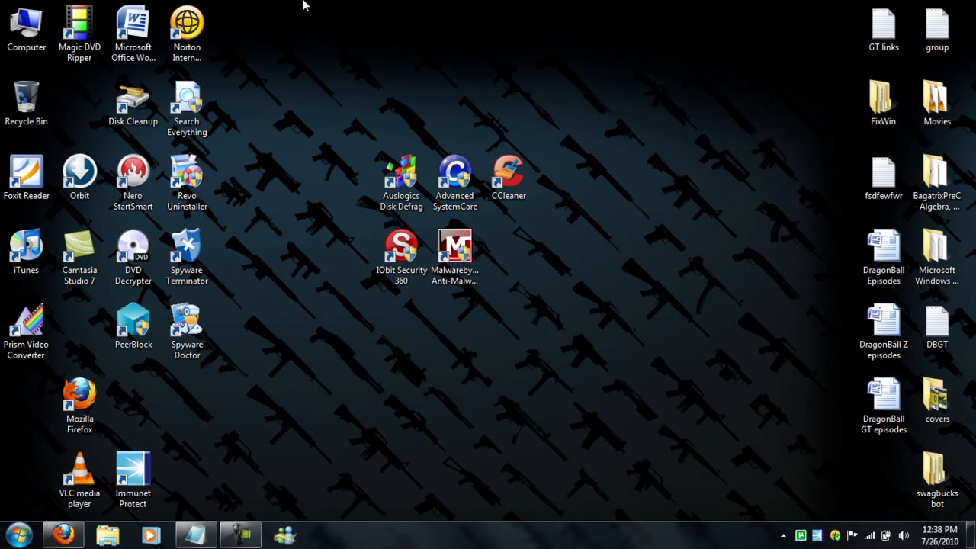
Move the five utility and security shortcuts in the middle of the desktop one grid column to the right.
{"action": "left_click_drag", "start_coordinate": [293, 1], "coordinate": [413, 213]}
{"action": "left_click_drag", "start_coordinate": [325, 113], "coordinate": [516, 357]}
{"action": "left_click_drag", "start_coordinate": [490, 211], "coordinate": [555, 259]}
{"action": "left_click", "coordinate": [483, 239]}
{"action": "left_click_drag", "start_coordinate": [466, 297], "coordinate": [352, 202]}
{"action": "left_click_drag", "start_coordinate": [338, 128], "coordinate": [507, 315]}
{"action": "left_click_drag", "start_coordinate": [513, 211], "coordinate": [553, 222]}
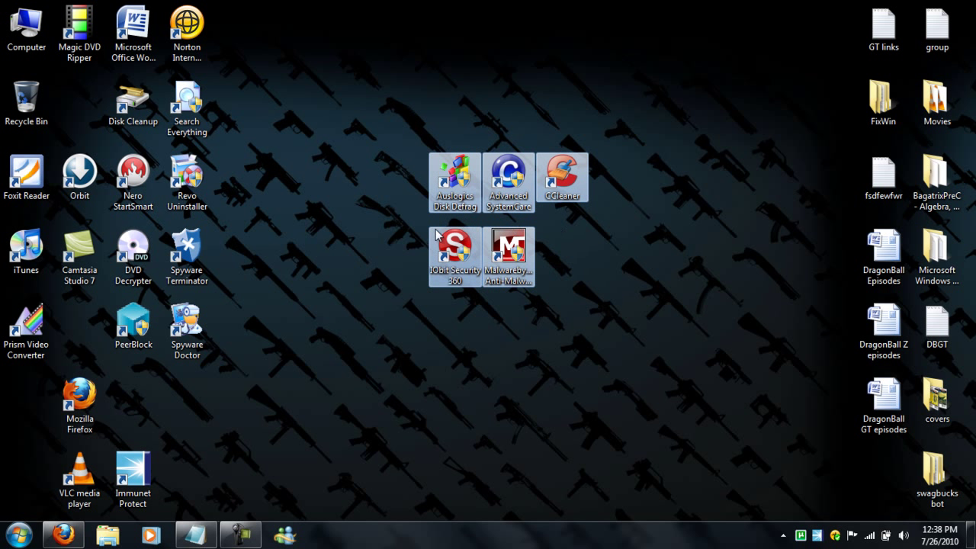
{"action": "left_click", "coordinate": [448, 73]}
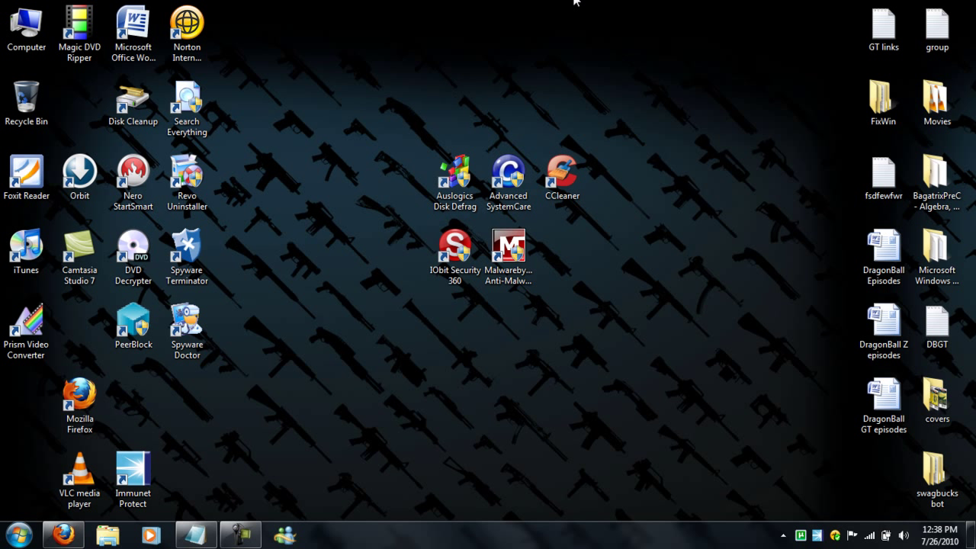
Move the group of five utility and security shortcuts one grid column left and one row down.
{"action": "left_click_drag", "start_coordinate": [609, 103], "coordinate": [435, 323]}
{"action": "left_click_drag", "start_coordinate": [459, 254], "coordinate": [405, 327]}
{"action": "left_click", "coordinate": [568, 303]}
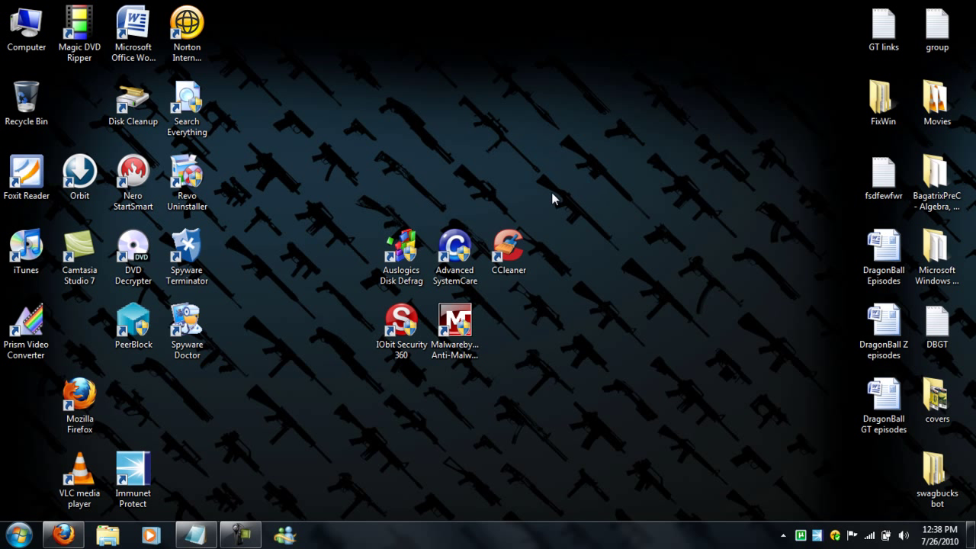
Move the Norton Internet Security shortcut into the free desktop spot beside Malwarebytes, directly below CCleaner.
{"action": "left_click_drag", "start_coordinate": [364, 87], "coordinate": [407, 199]}
{"action": "left_click_drag", "start_coordinate": [193, 45], "coordinate": [514, 341]}
{"action": "left_click", "coordinate": [510, 267]}
{"action": "left_click", "coordinate": [499, 288]}
{"action": "left_click", "coordinate": [515, 314]}
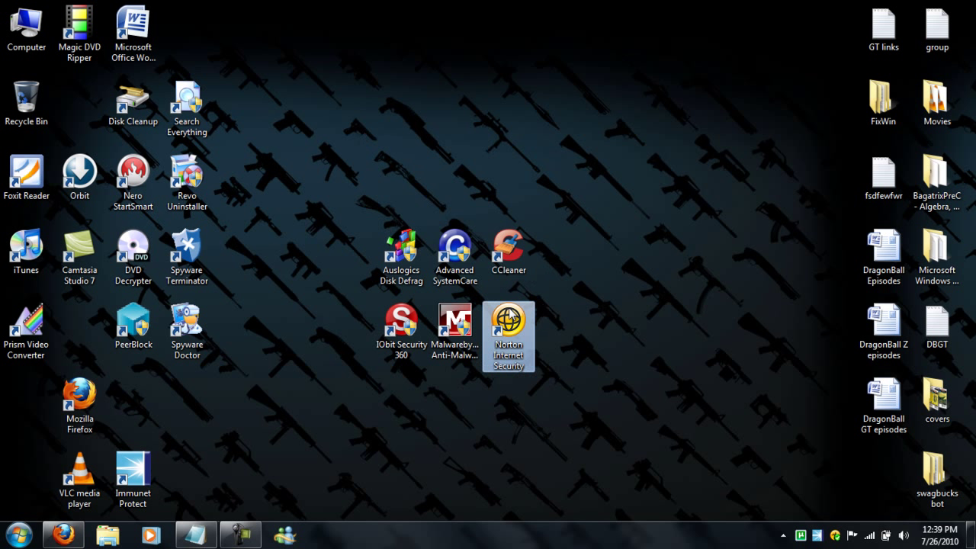
{"action": "left_click", "coordinate": [531, 265]}
{"action": "left_click", "coordinate": [520, 302]}
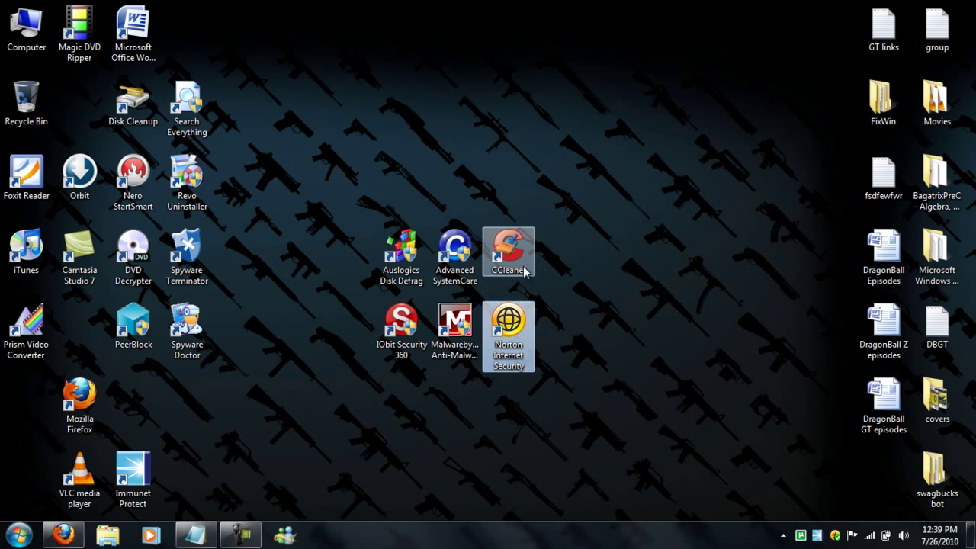
{"action": "left_click", "coordinate": [523, 266]}
{"action": "left_click", "coordinate": [479, 149]}
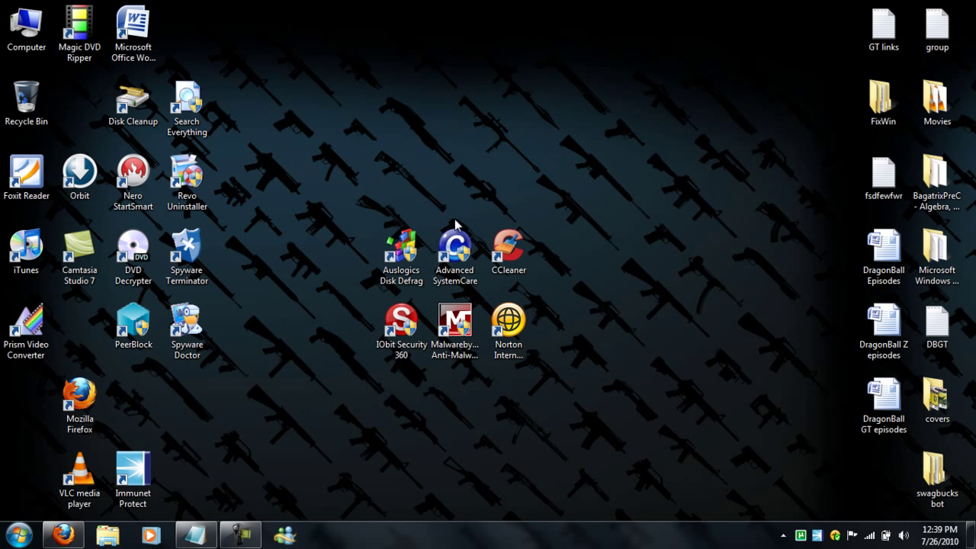
Open Norton Internet Security from the desktop, view its protection status and remaining subscription, and close it.
{"action": "left_click", "coordinate": [509, 320]}
{"action": "left_click", "coordinate": [507, 276]}
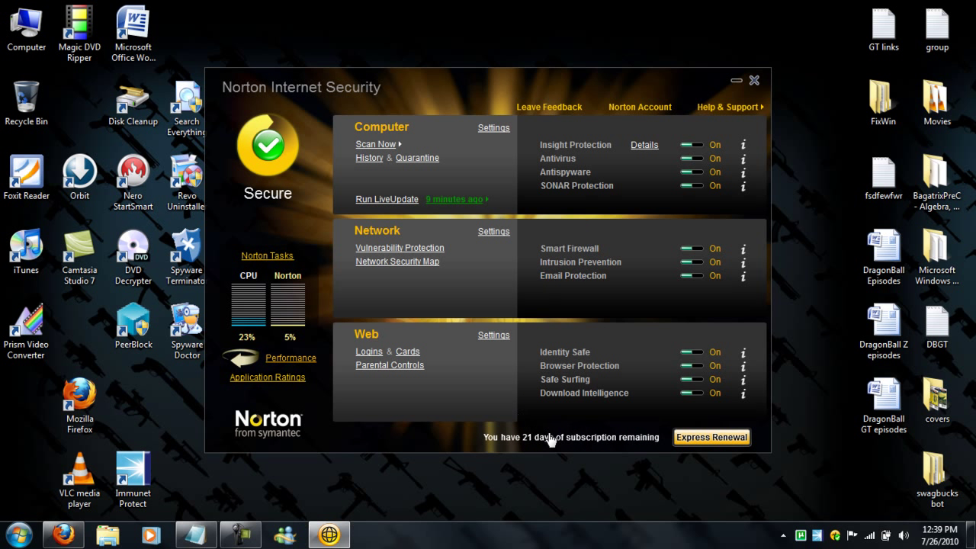
{"action": "left_click", "coordinate": [753, 80]}
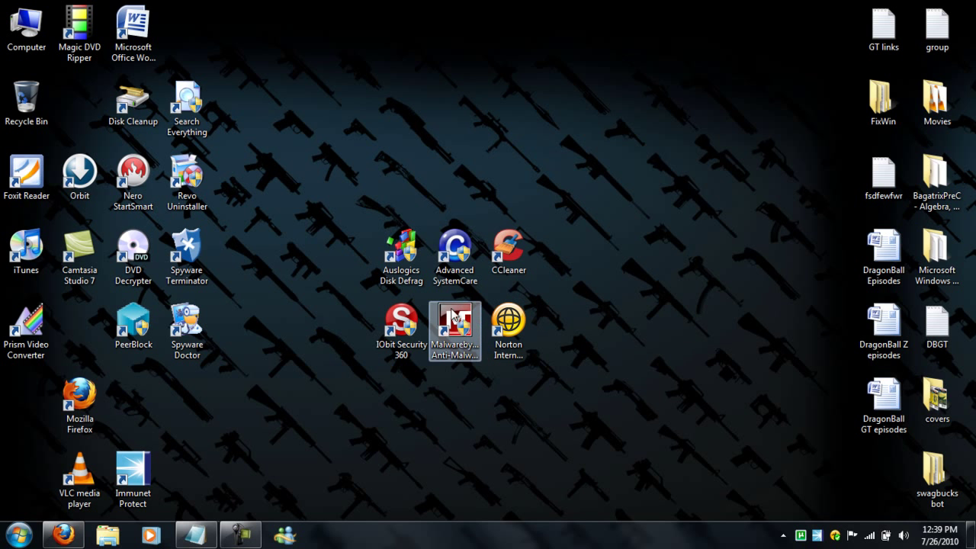
Switch to Firefox, search Yahoo for "avast antivirus" and open the official avast! website.
{"action": "left_click", "coordinate": [63, 535]}
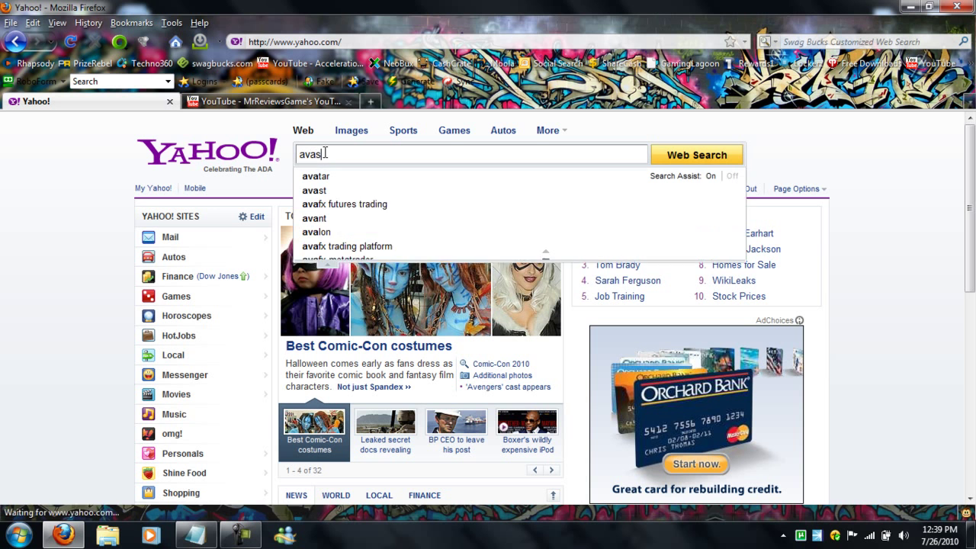
{"action": "type", "text": "t"}
{"action": "left_click", "coordinate": [334, 190]}
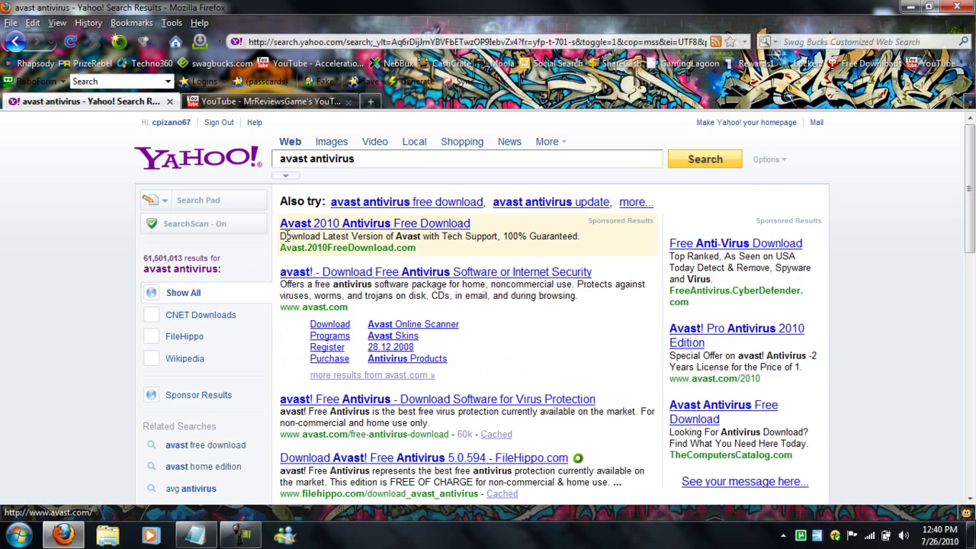
{"action": "left_click", "coordinate": [345, 274]}
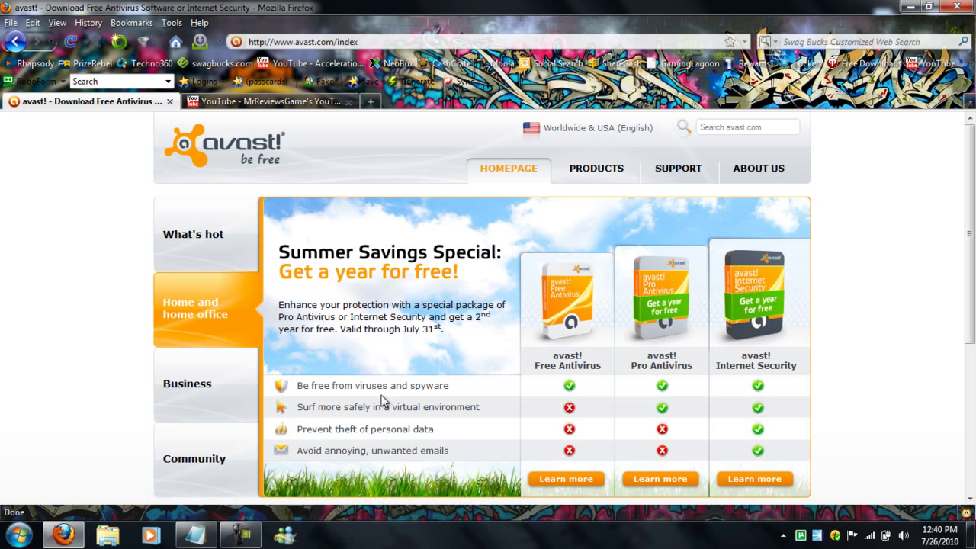
Open the avast! Free Antivirus details and follow the free download through to its CNET download page.
{"action": "left_click", "coordinate": [560, 480]}
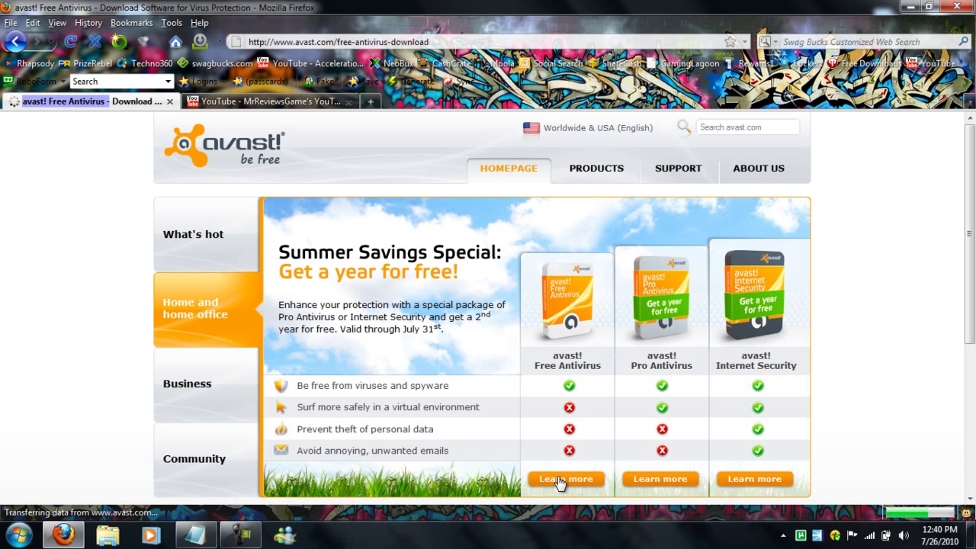
{"action": "scroll", "coordinate": [488, 385], "scroll_direction": "down", "scroll_amount": 3}
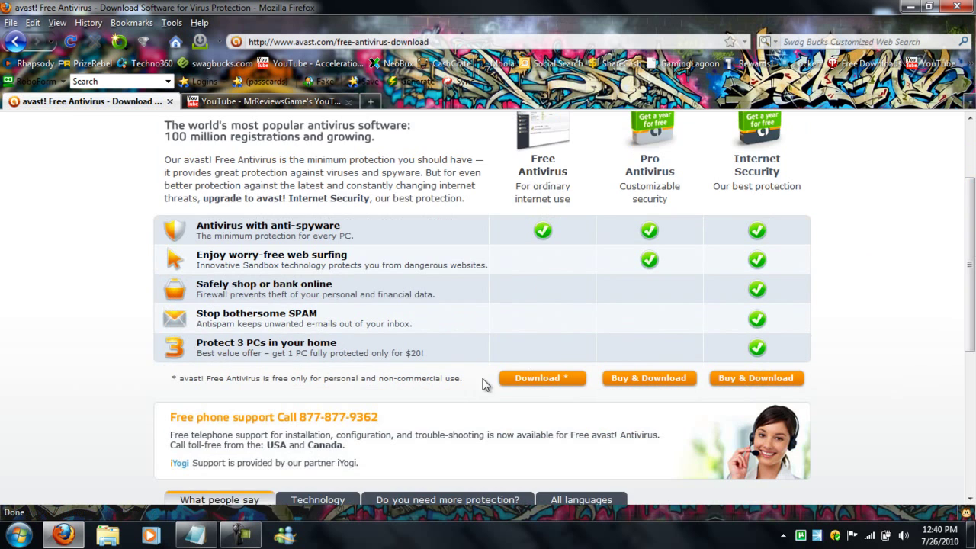
{"action": "left_click", "coordinate": [556, 378]}
{"action": "scroll", "coordinate": [845, 356], "scroll_direction": "down", "scroll_amount": 3}
{"action": "left_click", "coordinate": [561, 357]}
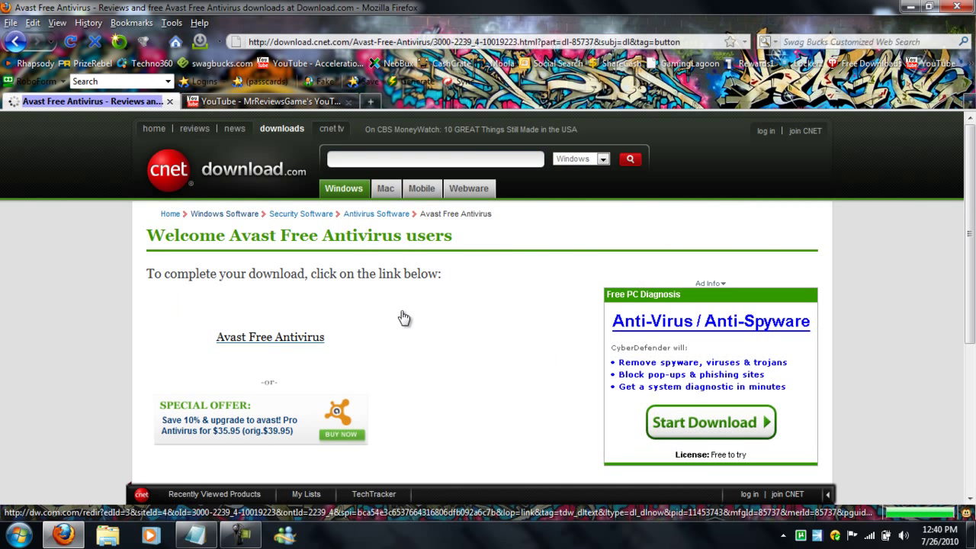
Return to the avast! site and look over the Free Antivirus page and the homepage's product comparison.
{"action": "left_click", "coordinate": [15, 42]}
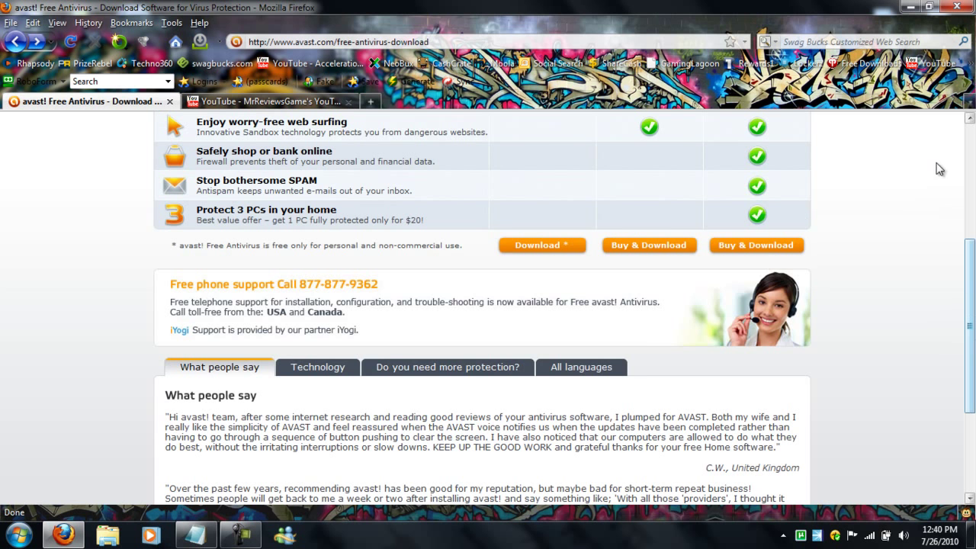
{"action": "scroll", "coordinate": [965, 228], "scroll_direction": "down", "scroll_amount": 3}
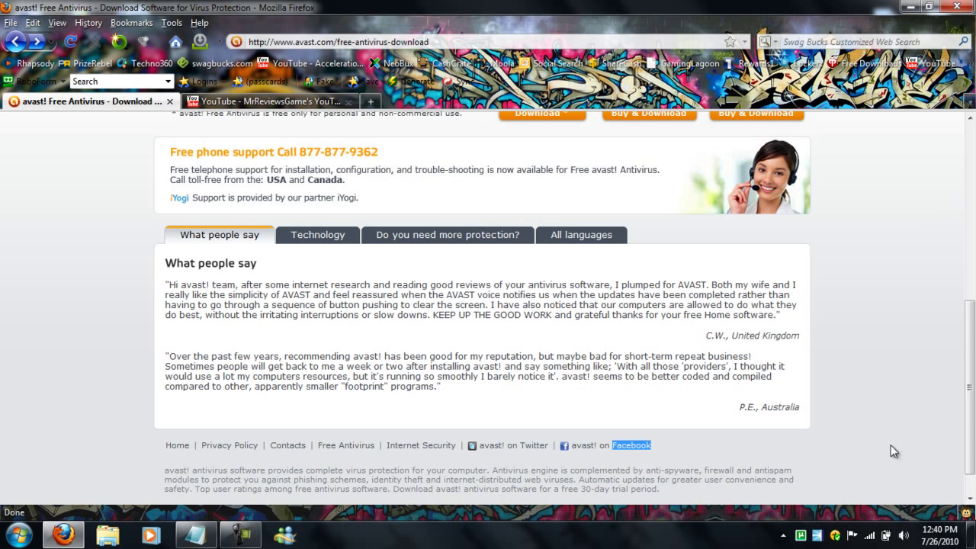
{"action": "scroll", "coordinate": [915, 453], "scroll_direction": "up", "scroll_amount": 10}
{"action": "left_click", "coordinate": [507, 176]}
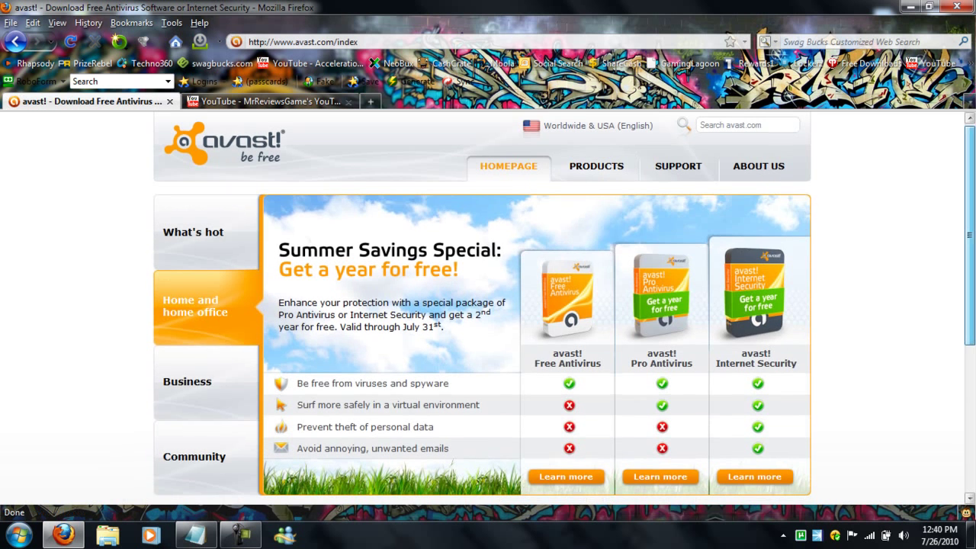
{"action": "scroll", "coordinate": [952, 212], "scroll_direction": "down", "scroll_amount": 2}
{"action": "scroll", "coordinate": [925, 244], "scroll_direction": "down", "scroll_amount": 2}
{"action": "scroll", "coordinate": [930, 245], "scroll_direction": "down", "scroll_amount": 2}
{"action": "scroll", "coordinate": [953, 334], "scroll_direction": "up", "scroll_amount": 6}
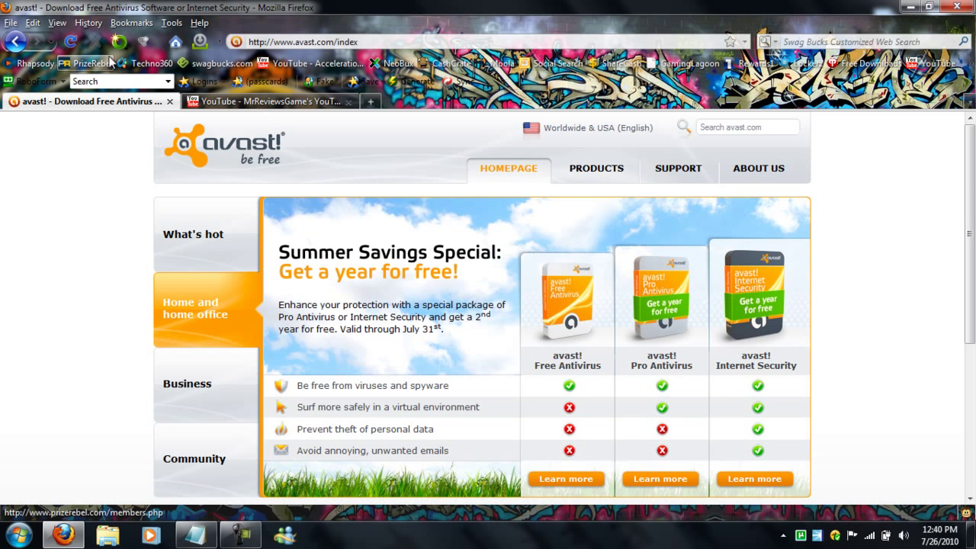
Search Yahoo for "avast registration" and open the avast! Free Antivirus license registration page.
{"action": "left_click", "coordinate": [176, 42]}
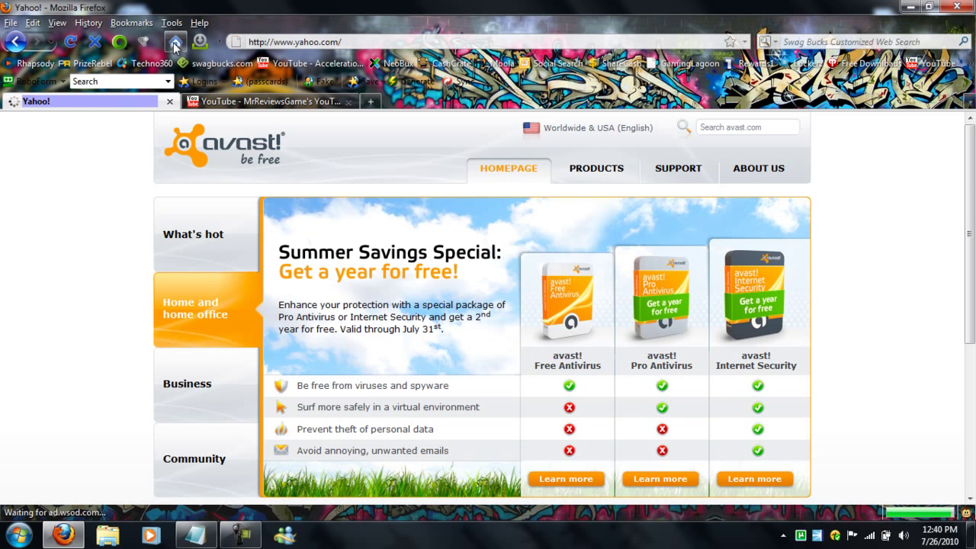
{"action": "type", "text": "a"}
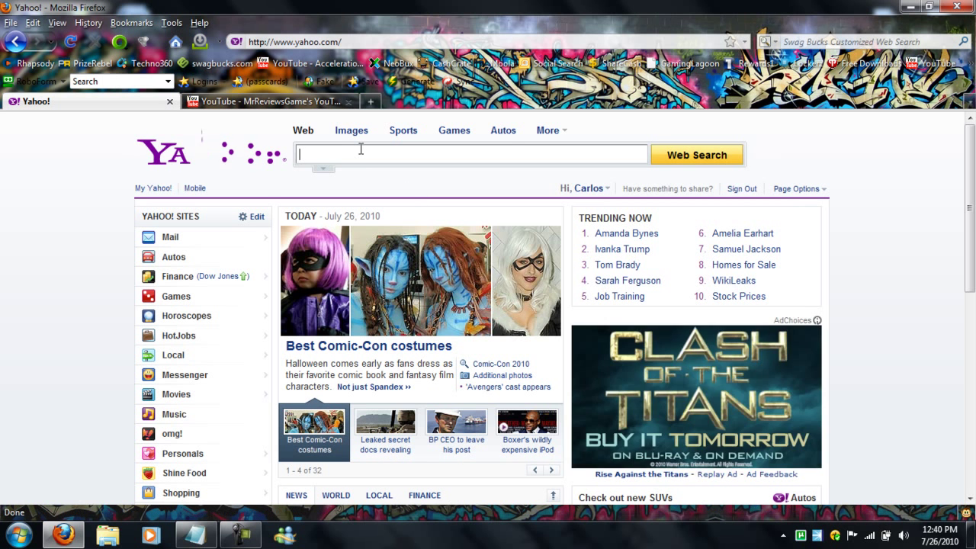
{"action": "type", "text": "vast re"}
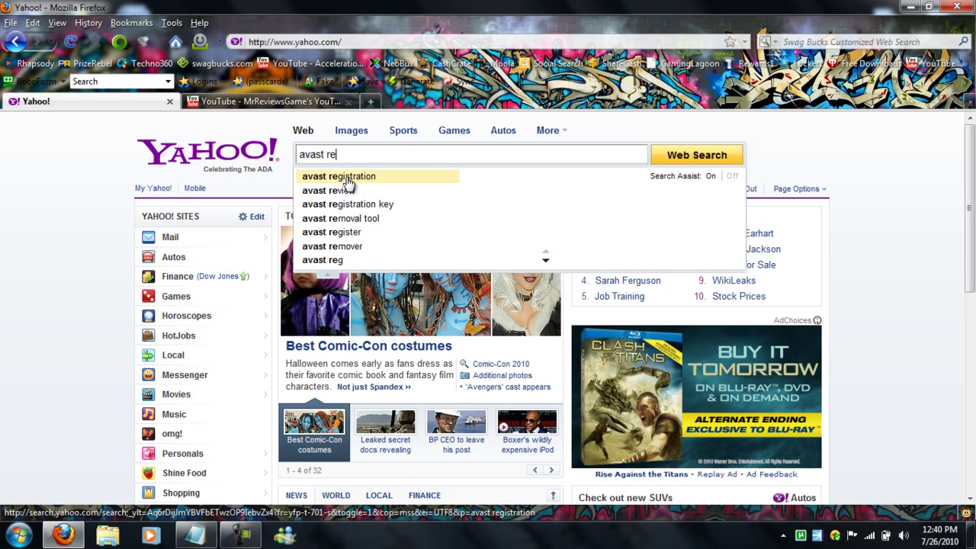
{"action": "left_click", "coordinate": [346, 179]}
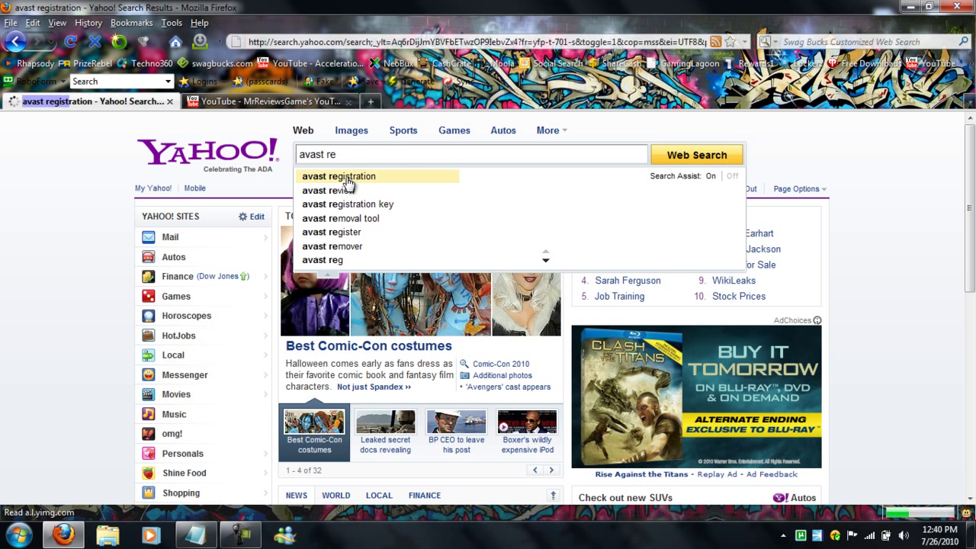
{"action": "left_click", "coordinate": [341, 228]}
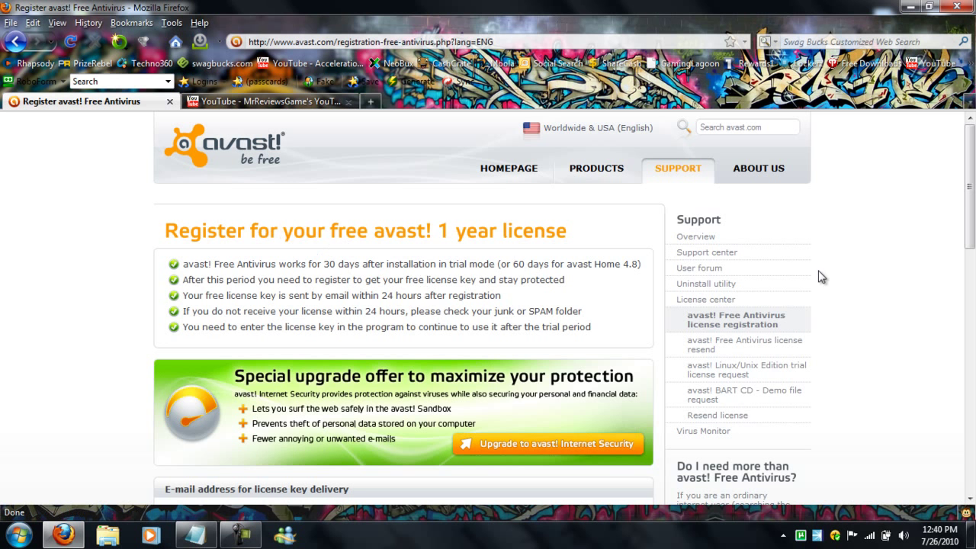
Examine the free 1 year license conditions and the registration form's fields, and minimize the browser.
{"action": "scroll", "coordinate": [968, 278], "scroll_direction": "down", "scroll_amount": 4}
{"action": "left_click_drag", "start_coordinate": [968, 278], "coordinate": [966, 229]}
{"action": "left_click_drag", "start_coordinate": [324, 263], "coordinate": [357, 265]}
{"action": "left_click", "coordinate": [343, 276]}
{"action": "left_click_drag", "start_coordinate": [201, 264], "coordinate": [319, 308]}
{"action": "scroll", "coordinate": [871, 269], "scroll_direction": "down", "scroll_amount": 5}
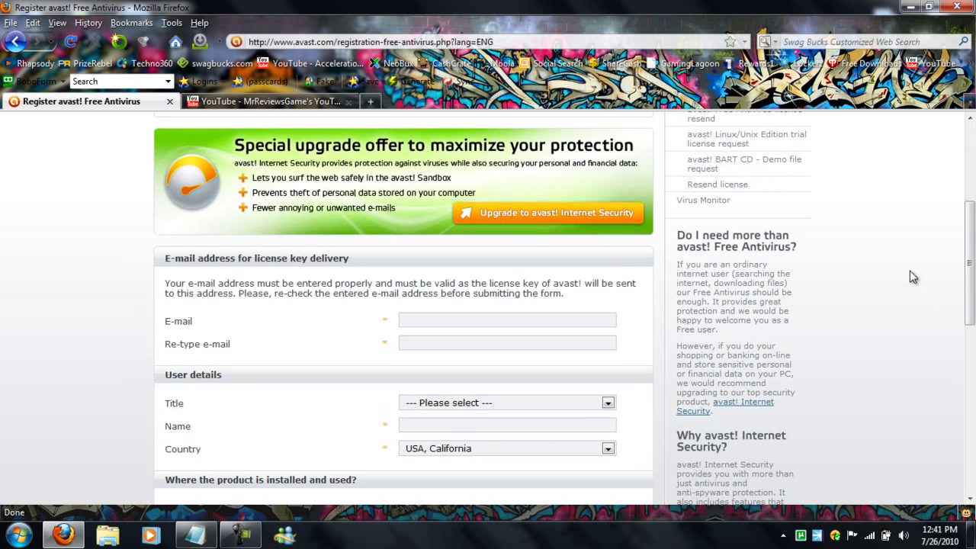
{"action": "scroll", "coordinate": [937, 196], "scroll_direction": "up", "scroll_amount": 5}
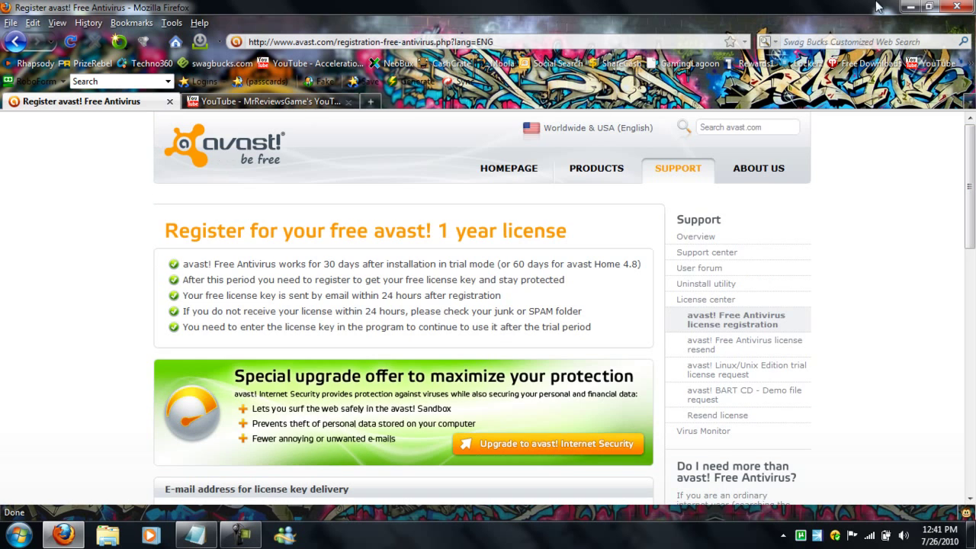
{"action": "left_click", "coordinate": [909, 7]}
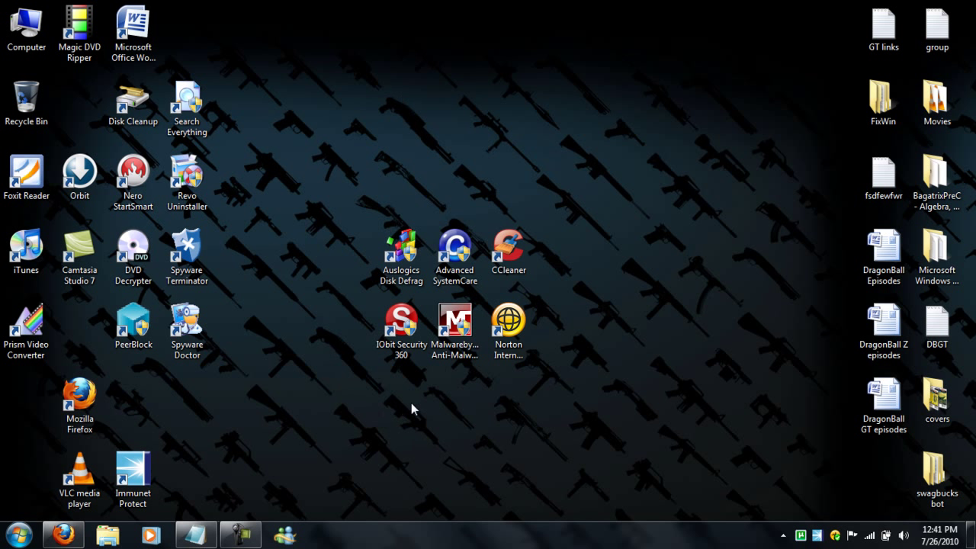
{"action": "left_click_drag", "start_coordinate": [430, 385], "coordinate": [401, 389]}
{"action": "left_click_drag", "start_coordinate": [314, 134], "coordinate": [305, 346]}
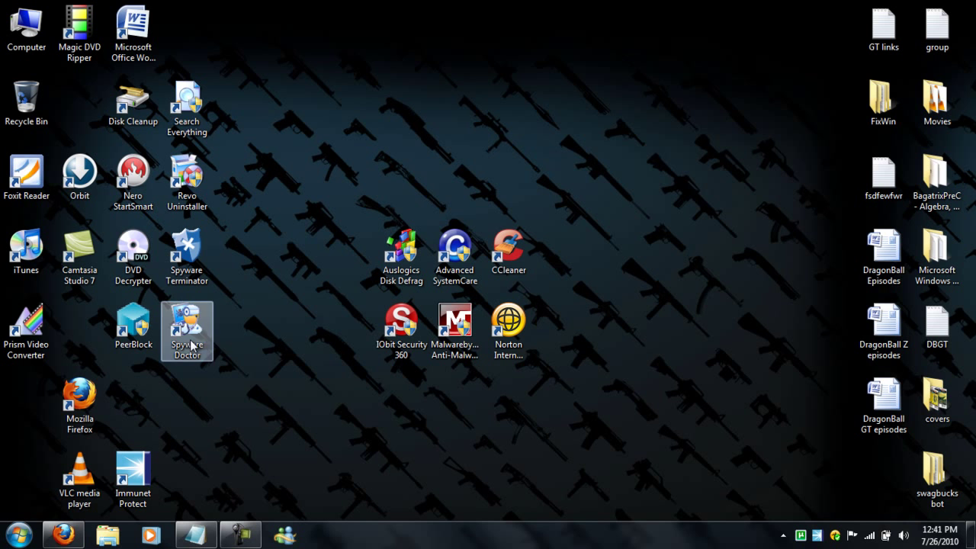
Switch back to Firefox, search Yahoo for "google pack" and open the Google Pack download page.
{"action": "left_click", "coordinate": [63, 535]}
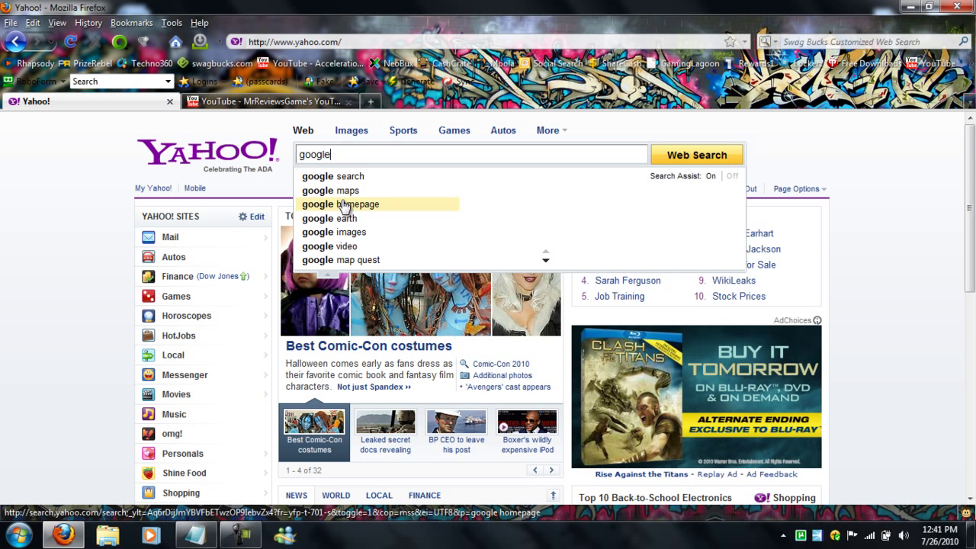
{"action": "type", "text": " pa"}
{"action": "left_click", "coordinate": [329, 181]}
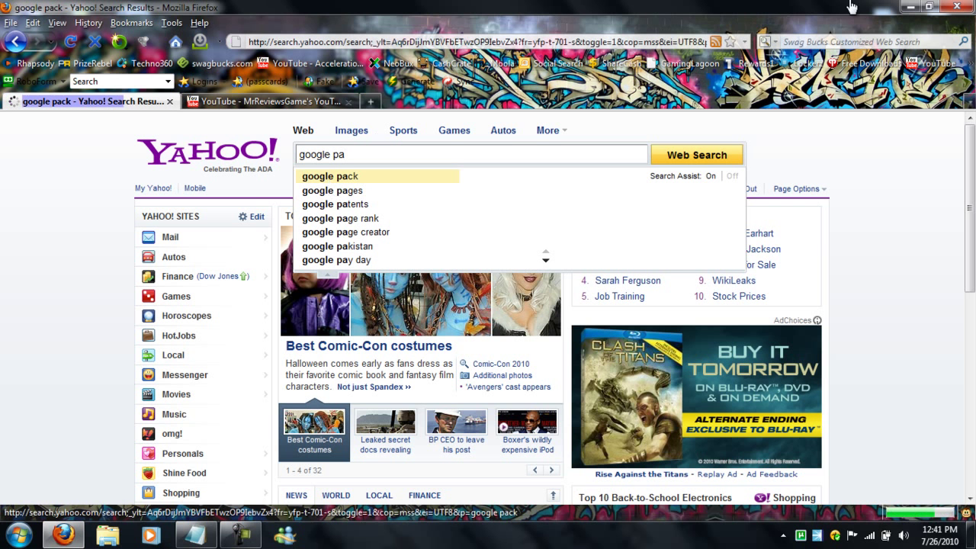
{"action": "left_click", "coordinate": [314, 227]}
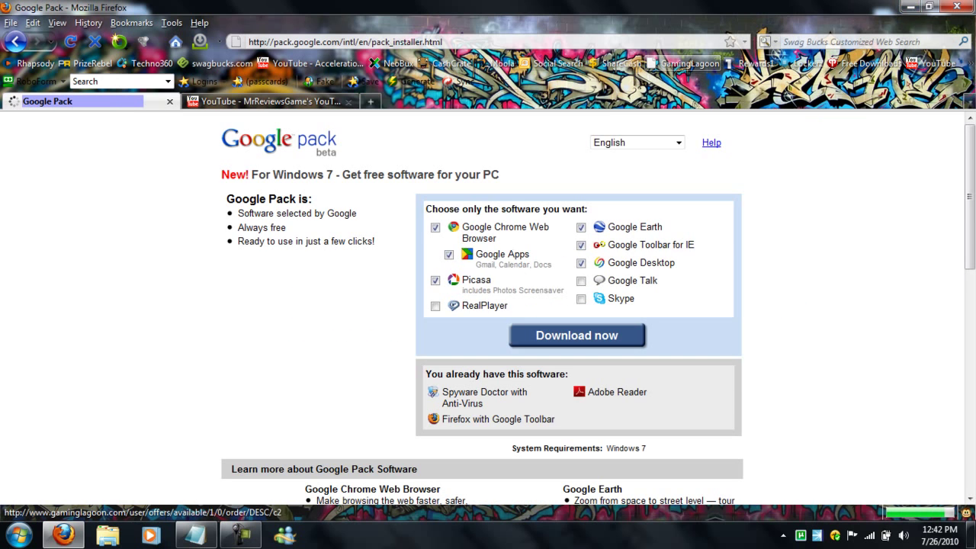
Minimize the browser and open Spyware Doctor with AntiVirus from its desktop shortcut.
{"action": "left_click", "coordinate": [909, 7]}
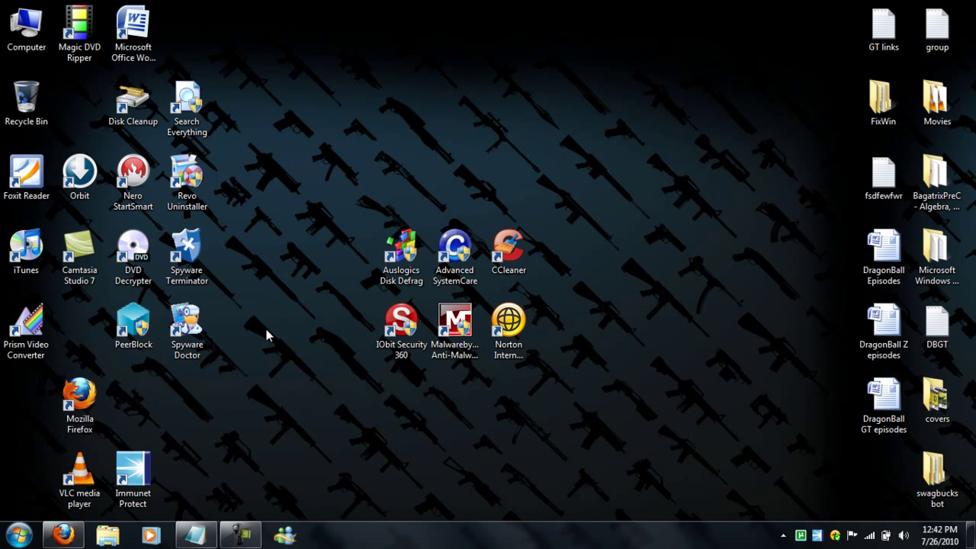
{"action": "double_click", "coordinate": [198, 341]}
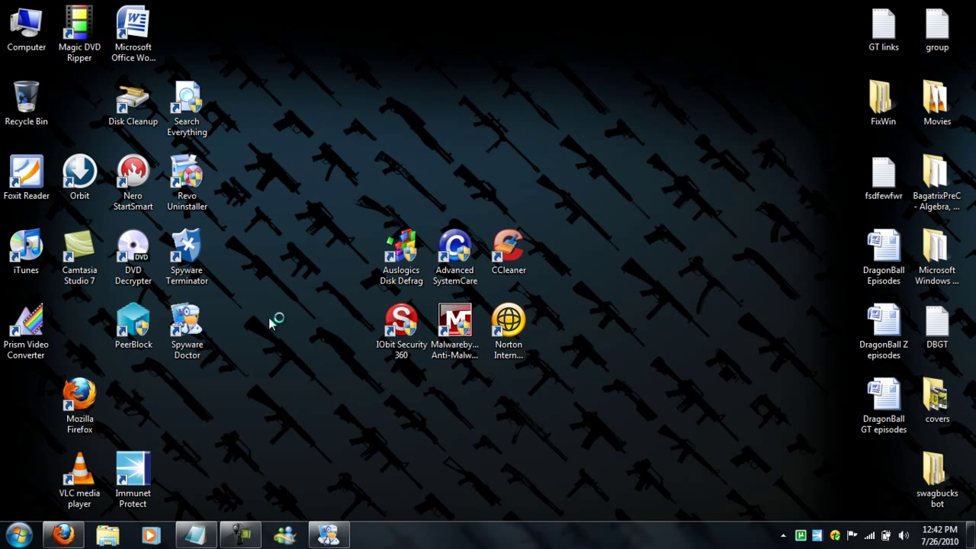
{"action": "mouse_move", "coordinate": [328, 533]}
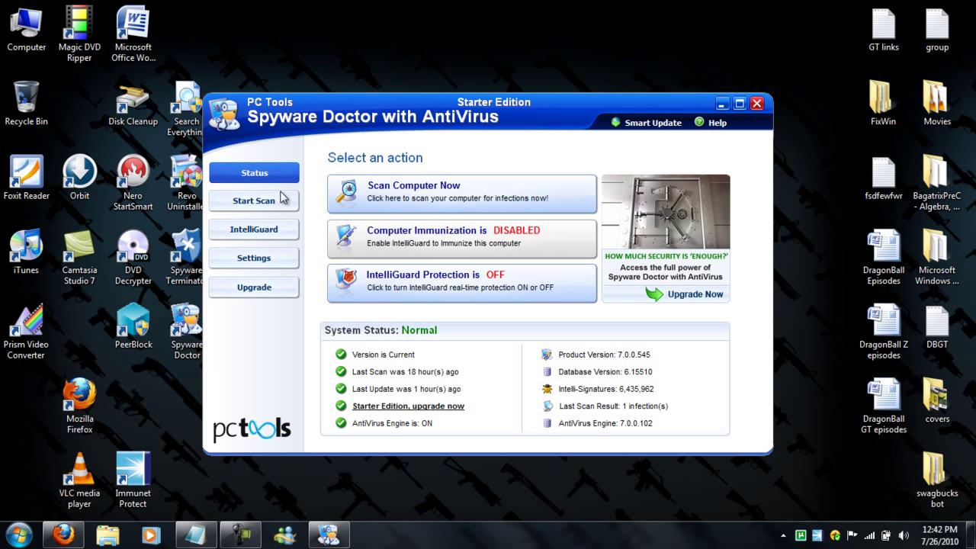
Close Spyware Doctor, return to the Google Pack page in Firefox to point out its Spyware Doctor entry, and minimize the browser.
{"action": "left_click_drag", "start_coordinate": [399, 2], "coordinate": [588, 93]}
{"action": "left_click", "coordinate": [757, 101]}
{"action": "left_click", "coordinate": [64, 534]}
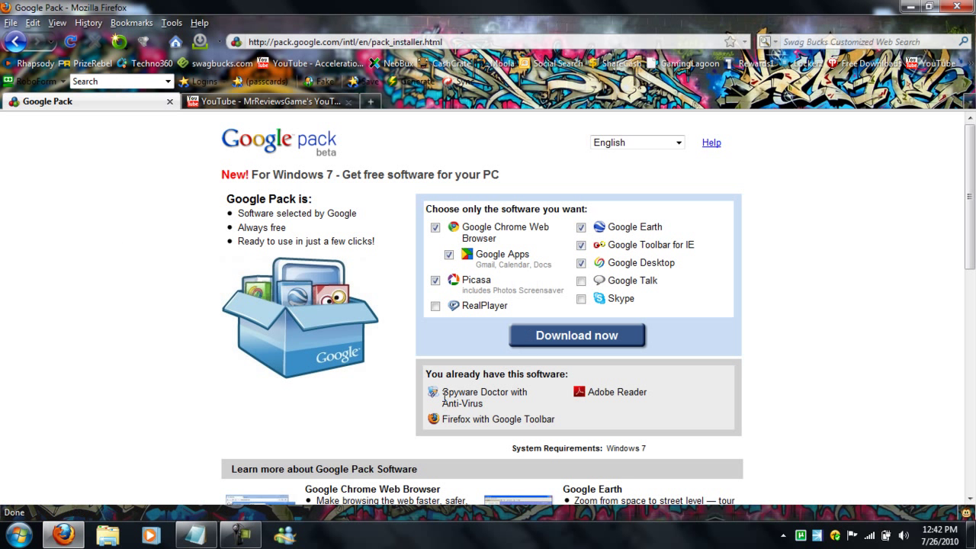
{"action": "left_click_drag", "start_coordinate": [442, 392], "coordinate": [511, 391]}
{"action": "left_click", "coordinate": [481, 401]}
{"action": "left_click", "coordinate": [911, 7]}
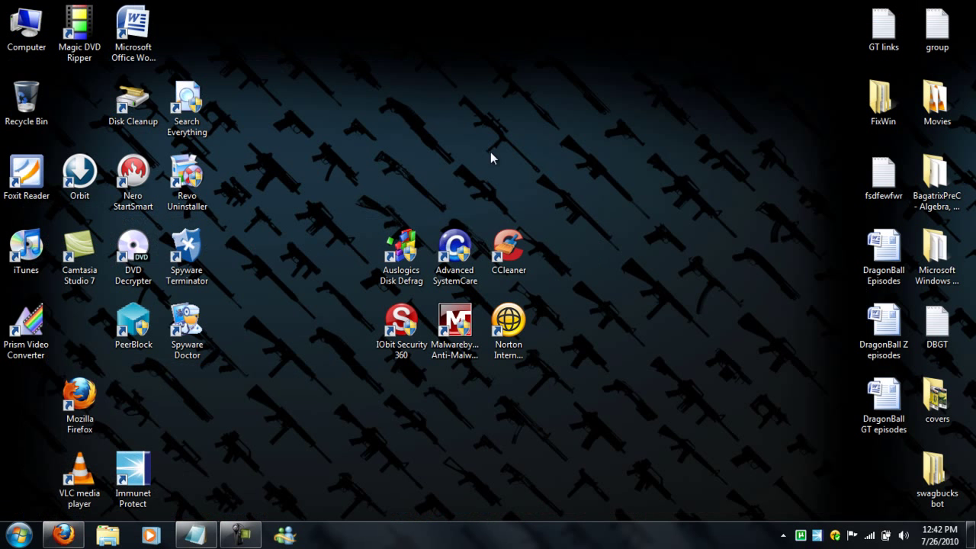
Open Malwarebytes' Anti-Malware and IObit Security 360 from their desktop shortcuts.
{"action": "left_click", "coordinate": [444, 359]}
{"action": "double_click", "coordinate": [411, 339]}
{"action": "left_click_drag", "start_coordinate": [644, 2], "coordinate": [600, 178]}
{"action": "left_click_drag", "start_coordinate": [540, 1], "coordinate": [657, 334]}
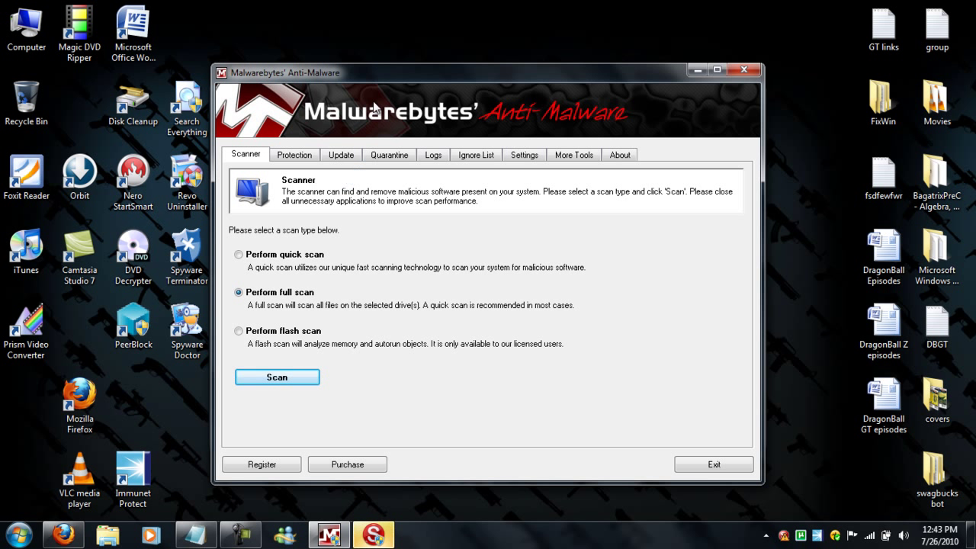
Review the protection, scanner and update sections of Malwarebytes' Anti-Malware, and exit the program.
{"action": "left_click_drag", "start_coordinate": [408, 2], "coordinate": [467, 67]}
{"action": "left_click", "coordinate": [468, 81]}
{"action": "left_click", "coordinate": [305, 154]}
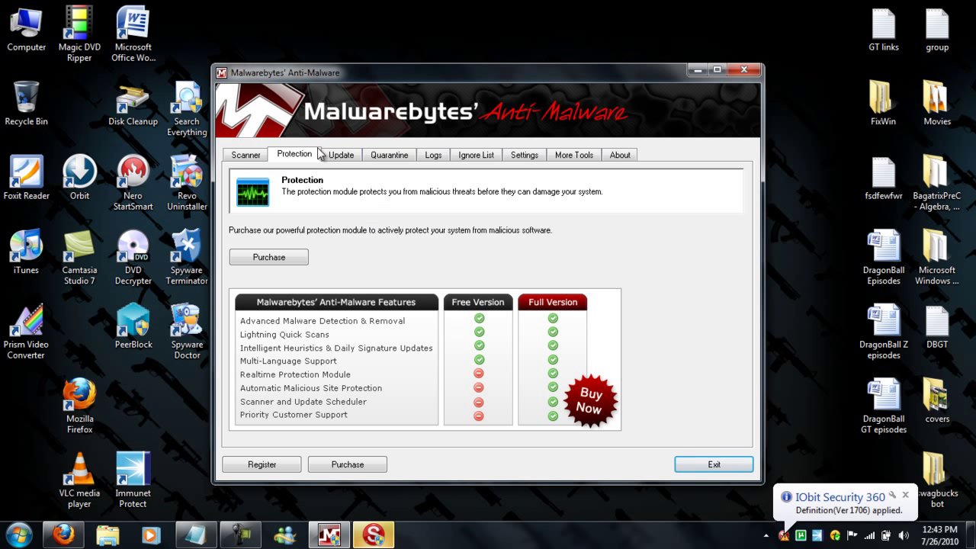
{"action": "left_click", "coordinate": [245, 156]}
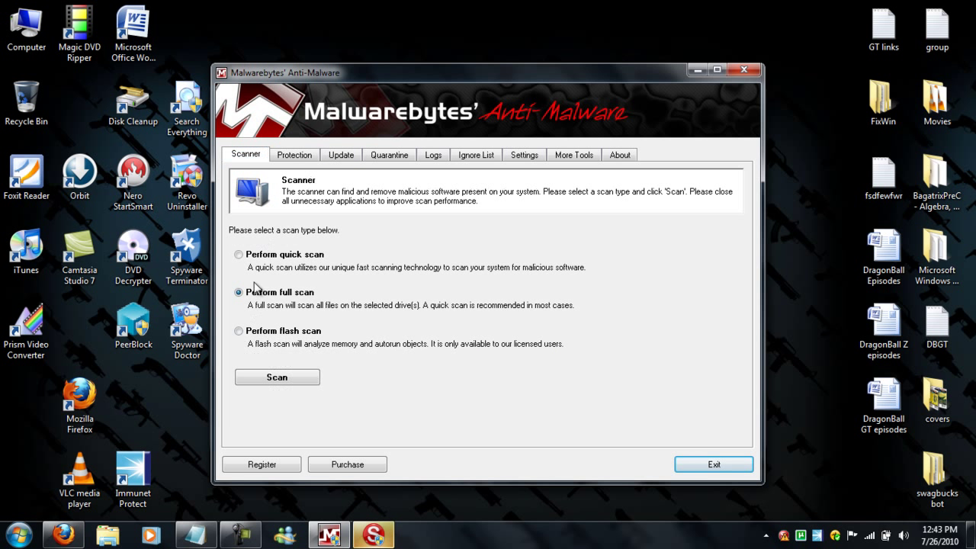
{"action": "left_click", "coordinate": [333, 156]}
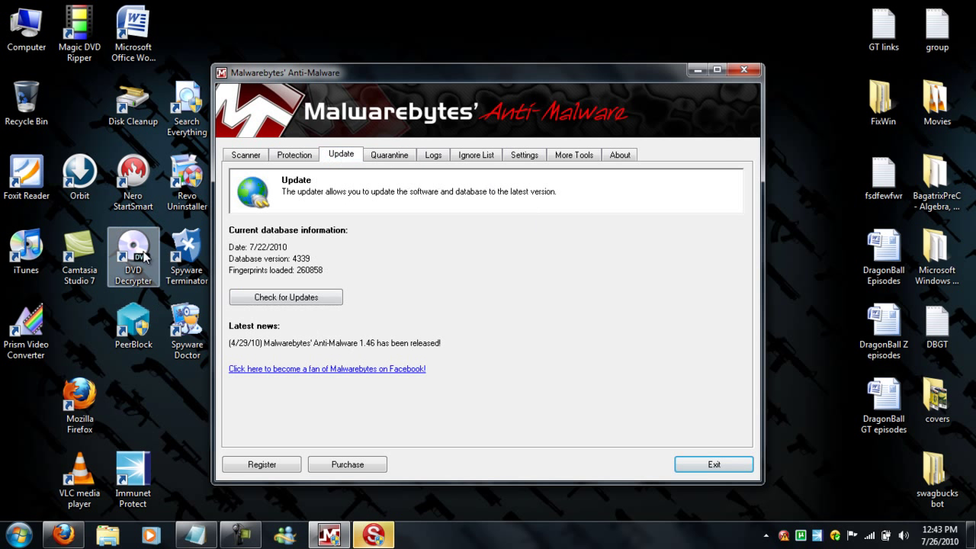
{"action": "left_click", "coordinate": [258, 156]}
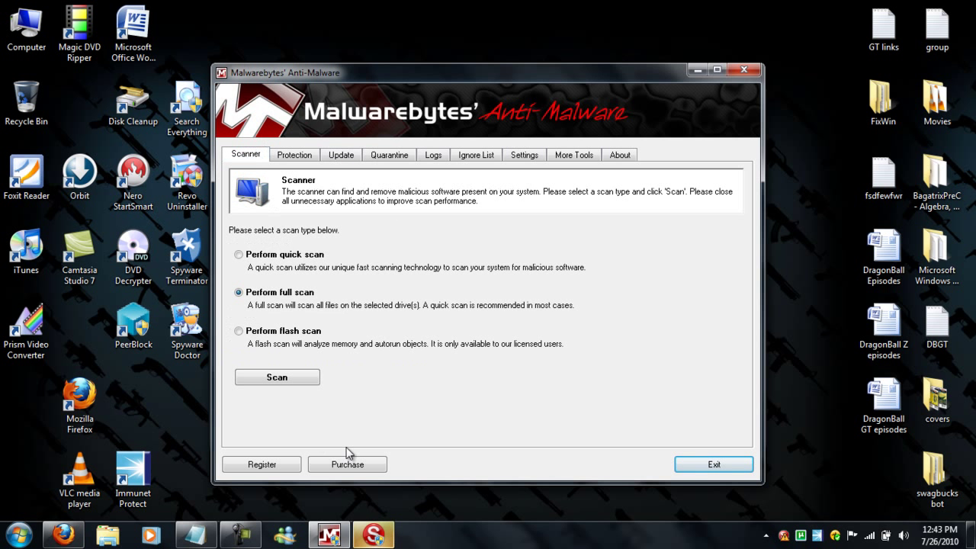
{"action": "left_click", "coordinate": [684, 464]}
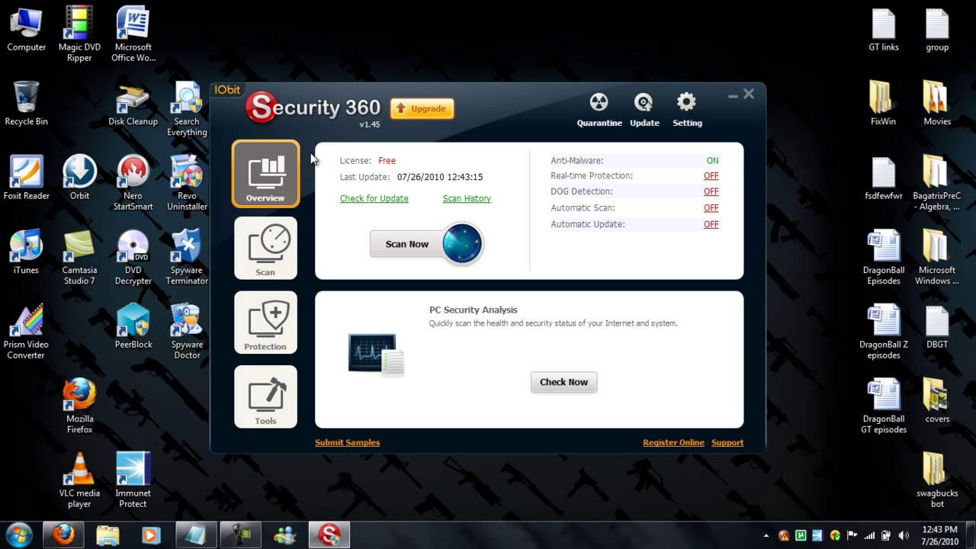
Review the scan, overview and real-time protection pages of IObit Security 360, and close the program.
{"action": "left_click", "coordinate": [265, 251]}
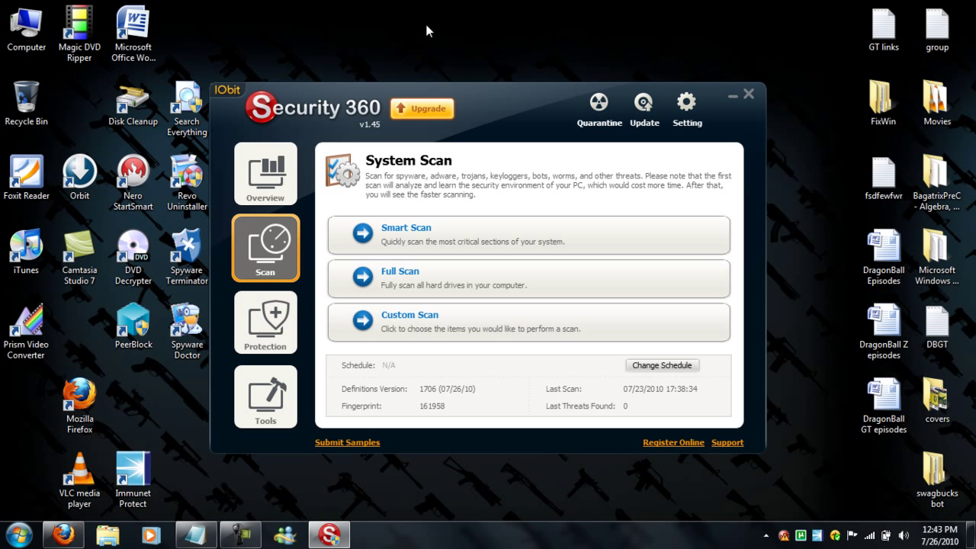
{"action": "left_click", "coordinate": [295, 188]}
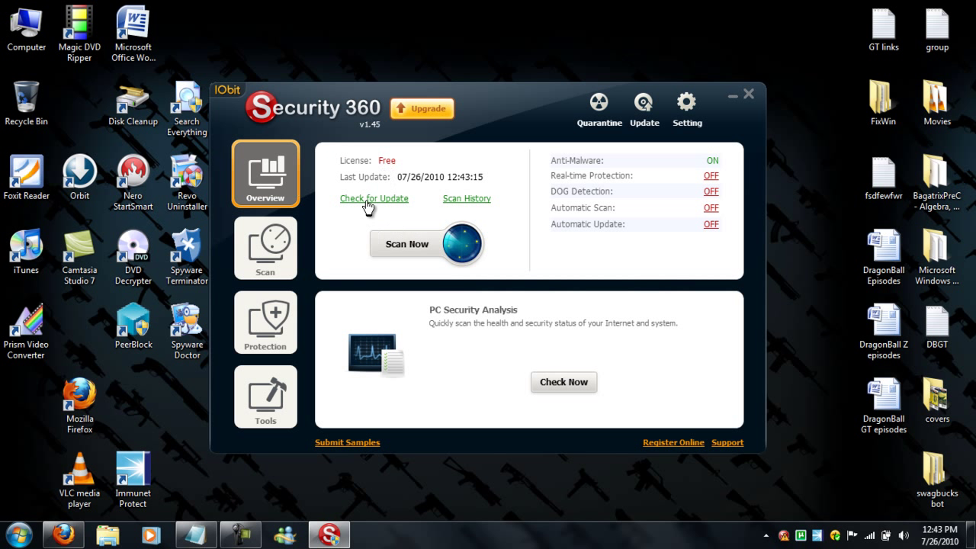
{"action": "left_click", "coordinate": [282, 270]}
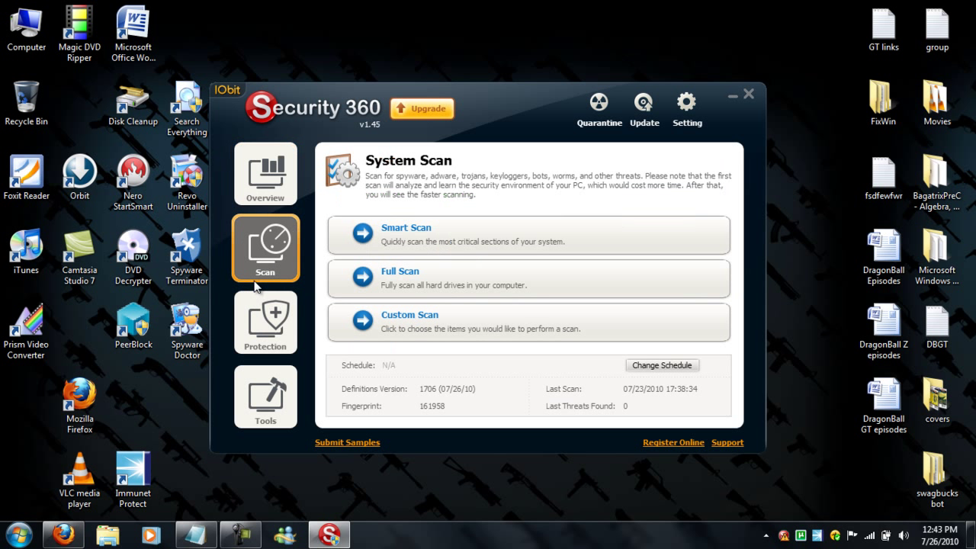
{"action": "left_click", "coordinate": [269, 333]}
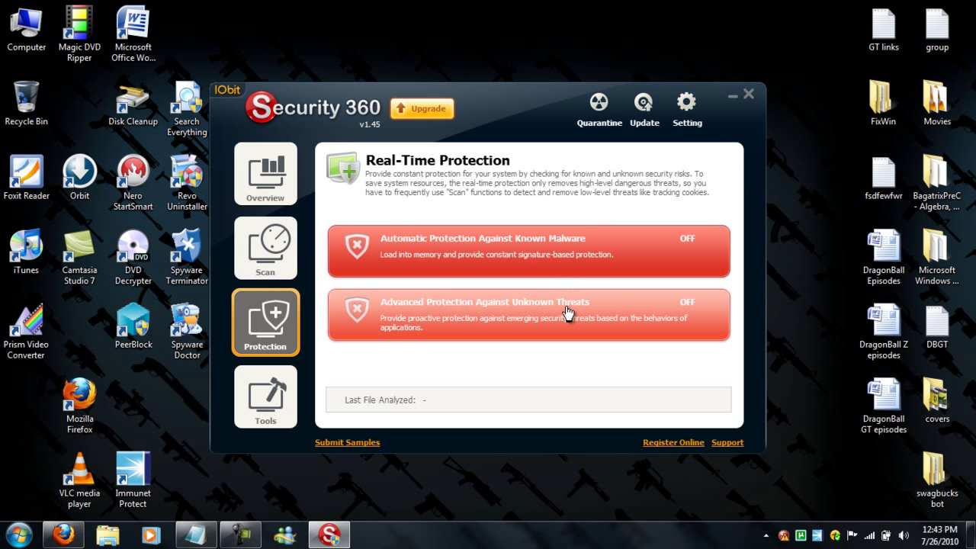
{"action": "left_click", "coordinate": [749, 94]}
{"action": "left_click_drag", "start_coordinate": [445, 51], "coordinate": [420, 134]}
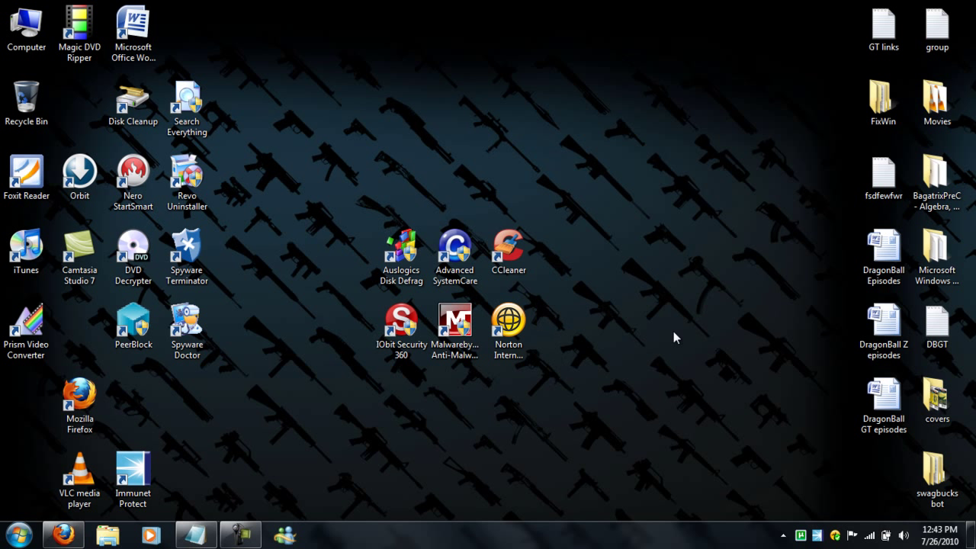
{"action": "left_click", "coordinate": [241, 535]}
{"action": "left_click", "coordinate": [243, 537]}
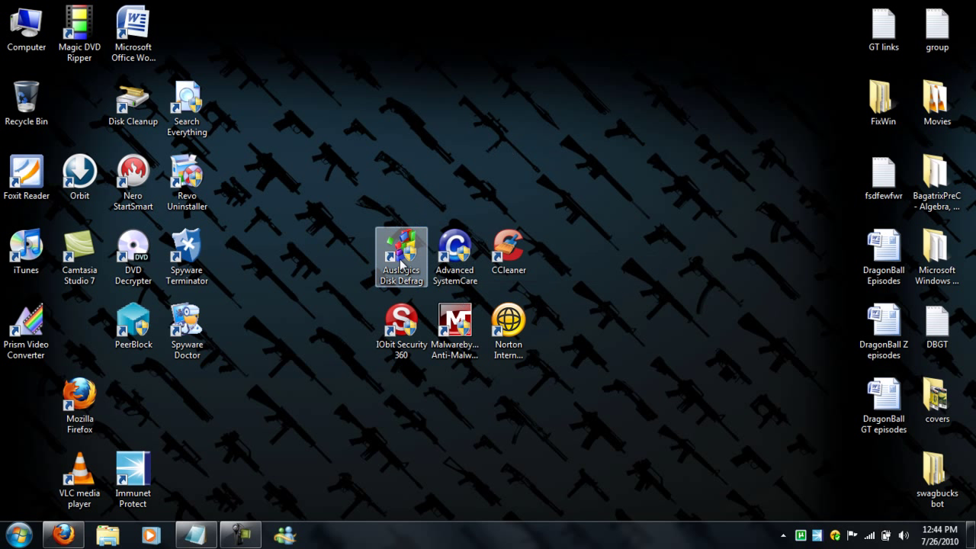
Open CCleaner from its desktop shortcut and look through the list of Windows cleaning options.
{"action": "left_click", "coordinate": [515, 262]}
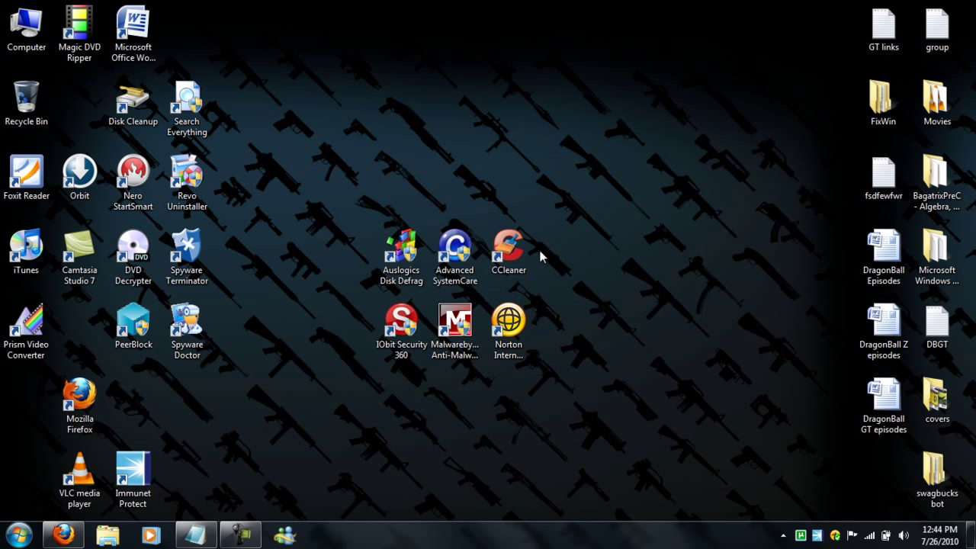
{"action": "double_click", "coordinate": [524, 256]}
{"action": "left_click_drag", "start_coordinate": [514, 32], "coordinate": [606, 308]}
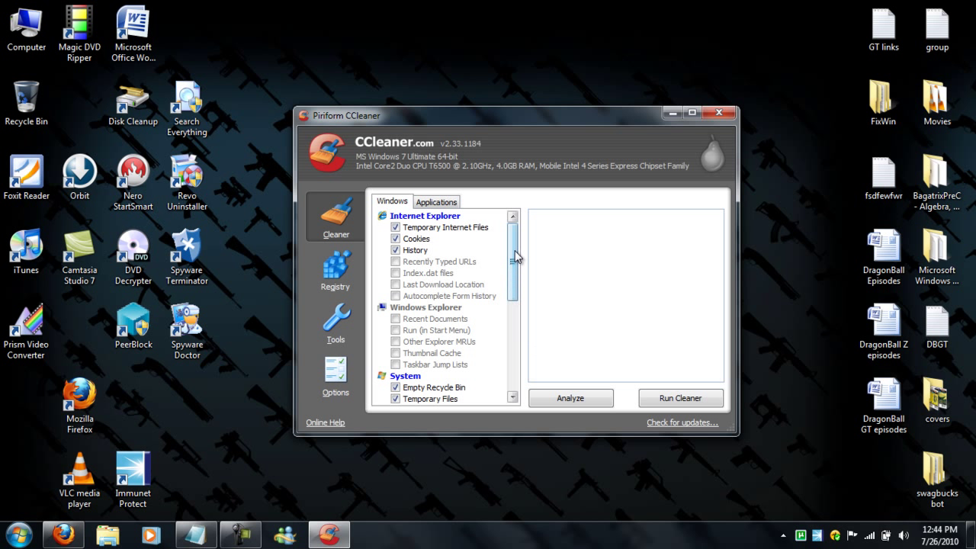
{"action": "scroll", "coordinate": [514, 259], "scroll_direction": "down", "scroll_amount": 10}
{"action": "scroll", "coordinate": [514, 260], "scroll_direction": "up", "scroll_amount": 10}
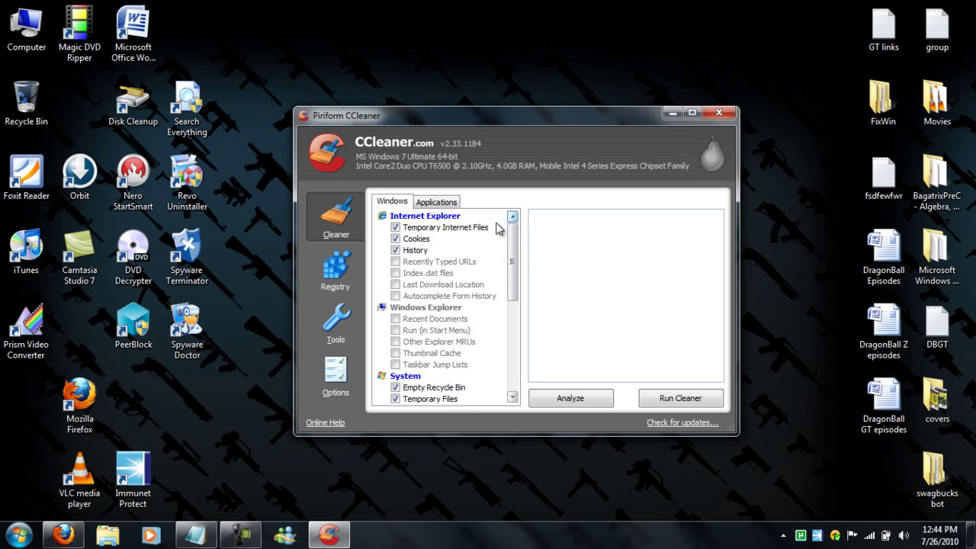
Scan for registry issues in CCleaner with all Registry Integrity categories selected.
{"action": "left_click", "coordinate": [354, 275]}
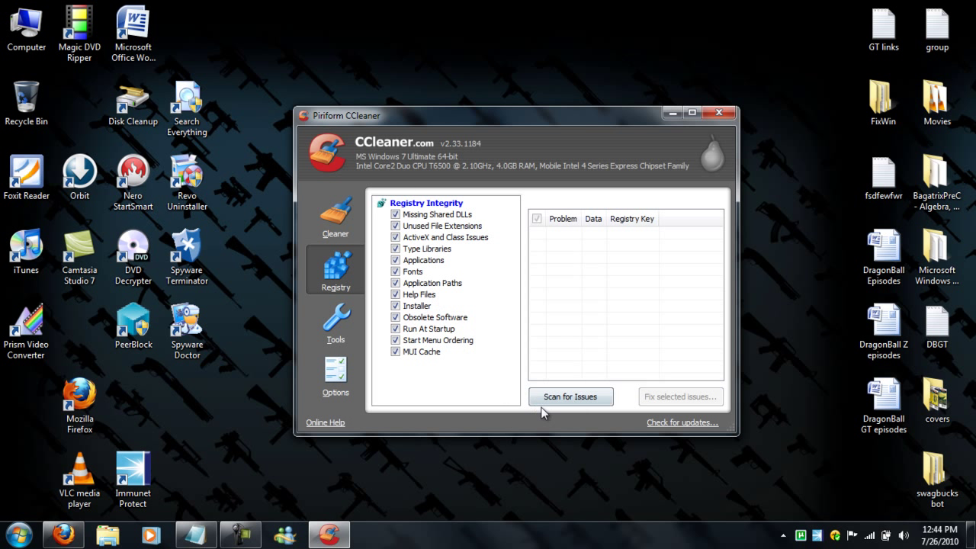
{"action": "left_click", "coordinate": [672, 112]}
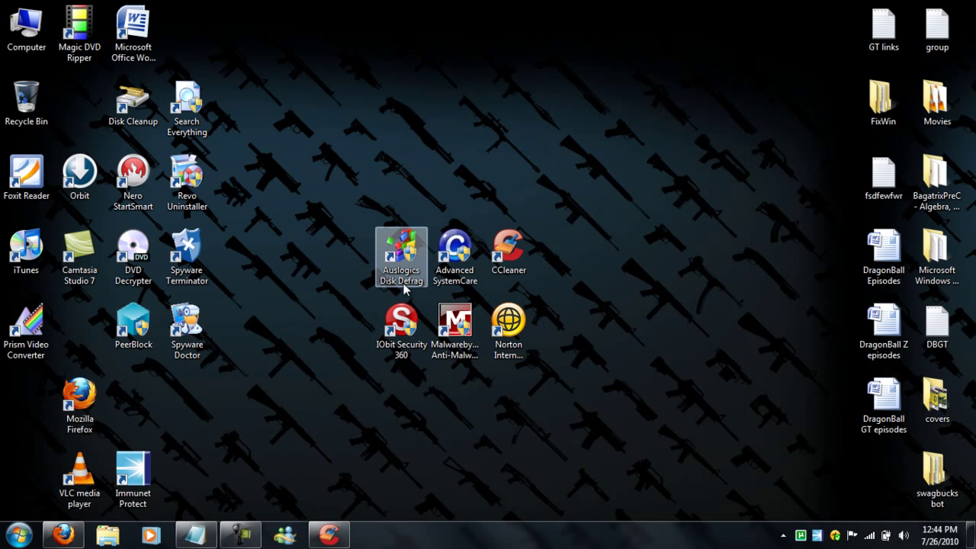
{"action": "mouse_move", "coordinate": [329, 534]}
{"action": "left_click", "coordinate": [330, 492]}
{"action": "left_click", "coordinate": [594, 395]}
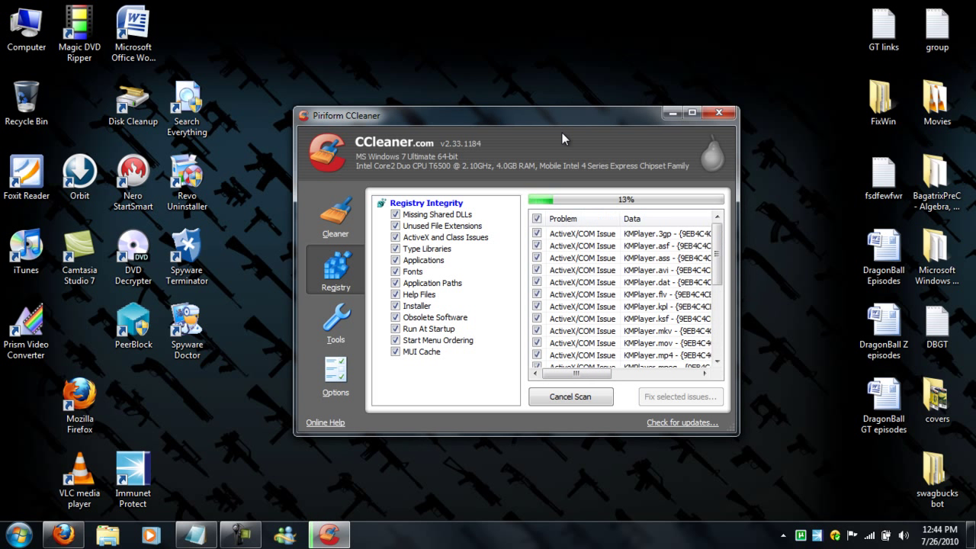
Look through the list of registry problems while the scan runs to completion.
{"action": "scroll", "coordinate": [697, 358], "scroll_direction": "down", "scroll_amount": 4}
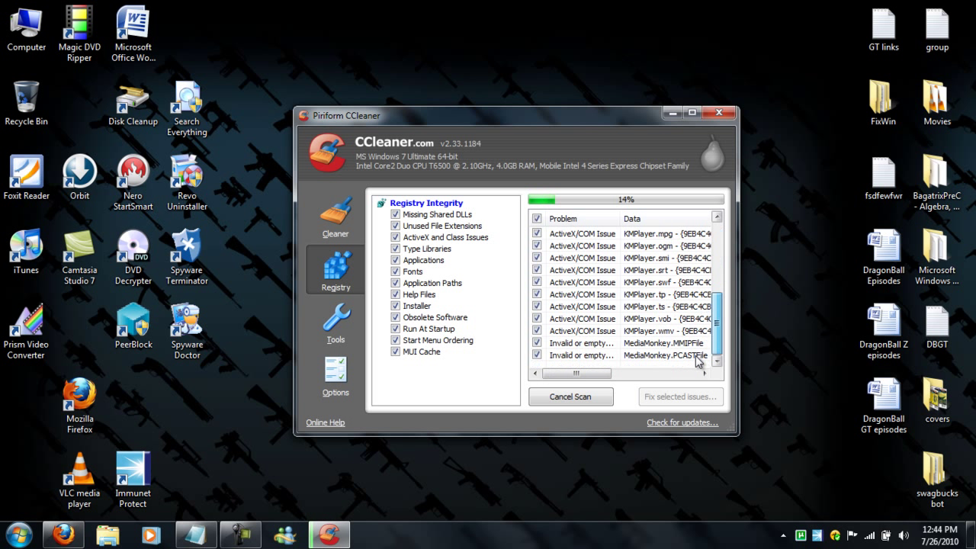
{"action": "left_click_drag", "start_coordinate": [717, 322], "coordinate": [719, 223]}
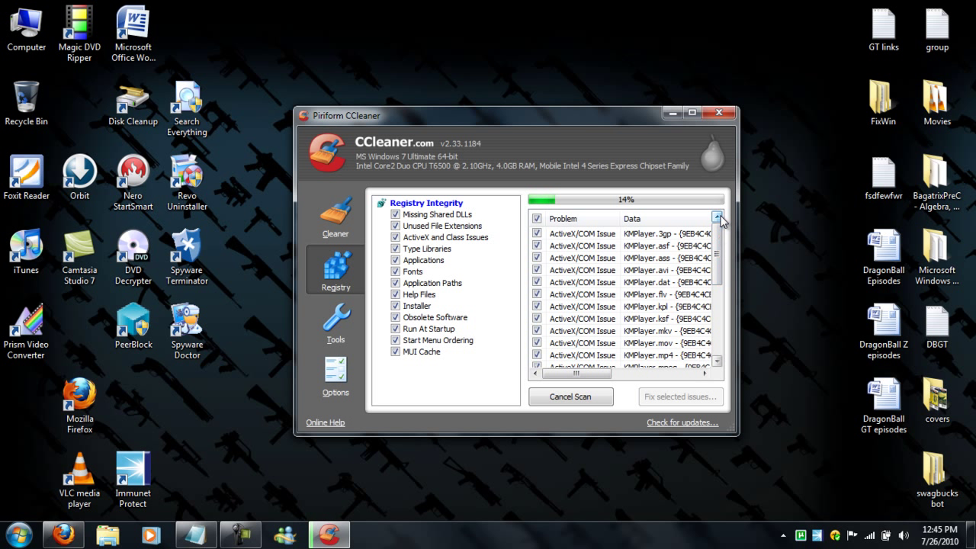
{"action": "left_click", "coordinate": [557, 135]}
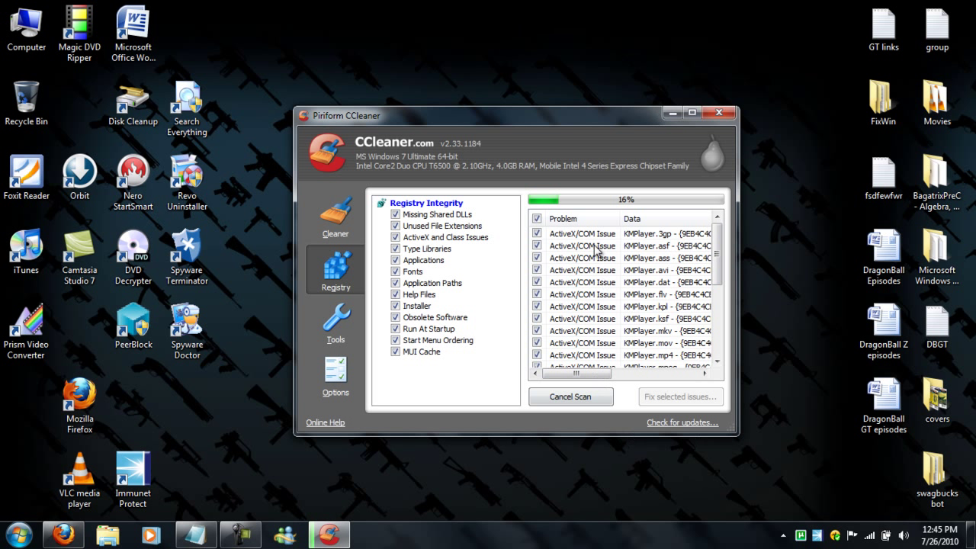
{"action": "left_click_drag", "start_coordinate": [719, 242], "coordinate": [716, 303]}
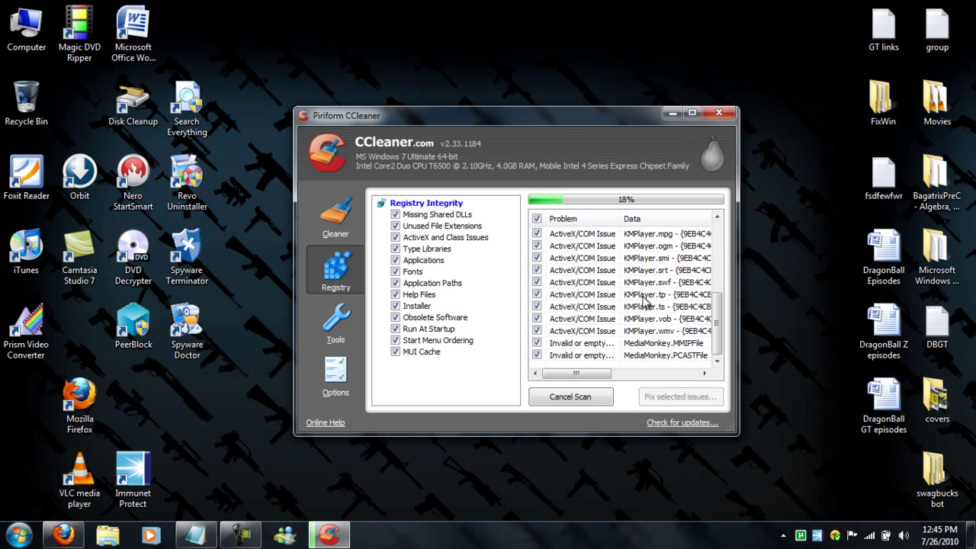
{"action": "left_click_drag", "start_coordinate": [717, 336], "coordinate": [714, 369]}
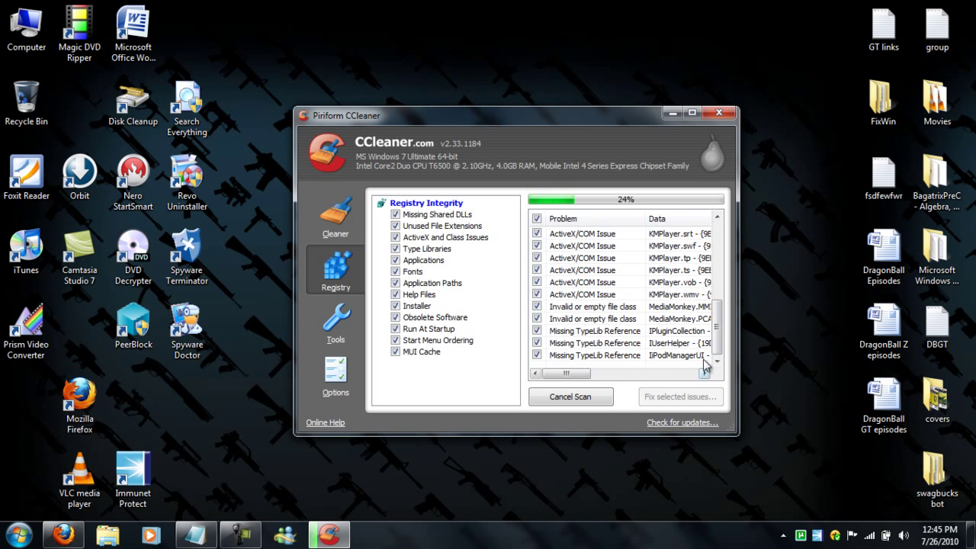
{"action": "left_click_drag", "start_coordinate": [716, 335], "coordinate": [717, 227]}
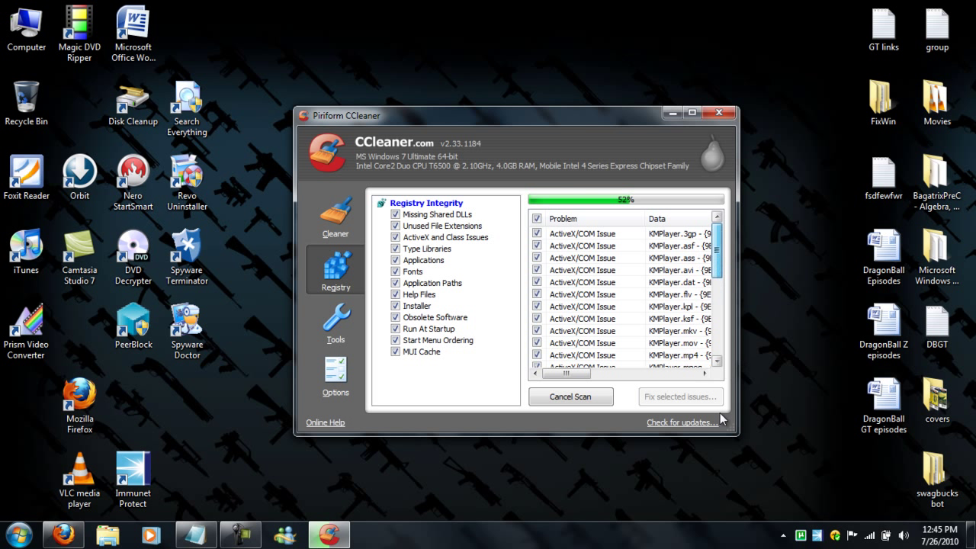
{"action": "scroll", "coordinate": [716, 358], "scroll_direction": "down", "scroll_amount": 5}
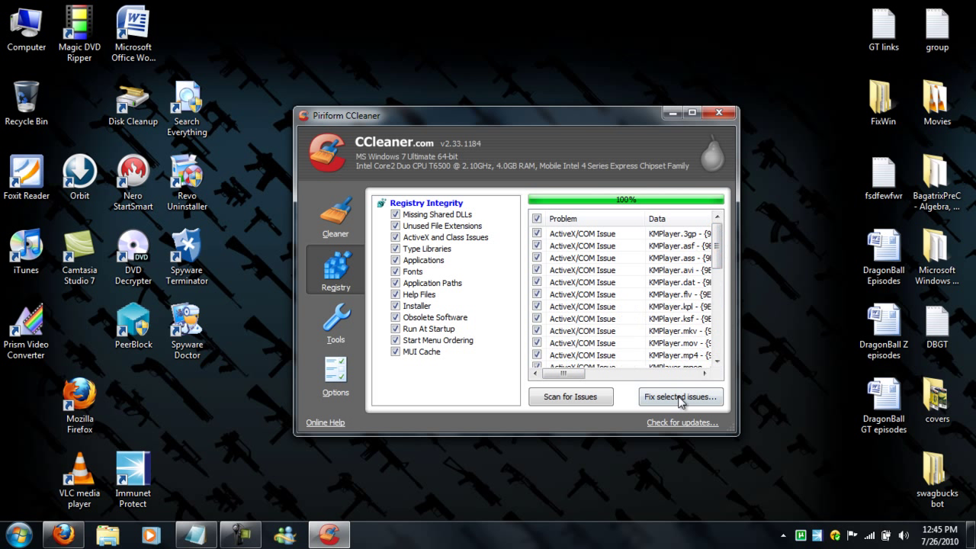
Fix all selected registry issues at once and close the fix dialog.
{"action": "left_click", "coordinate": [679, 397]}
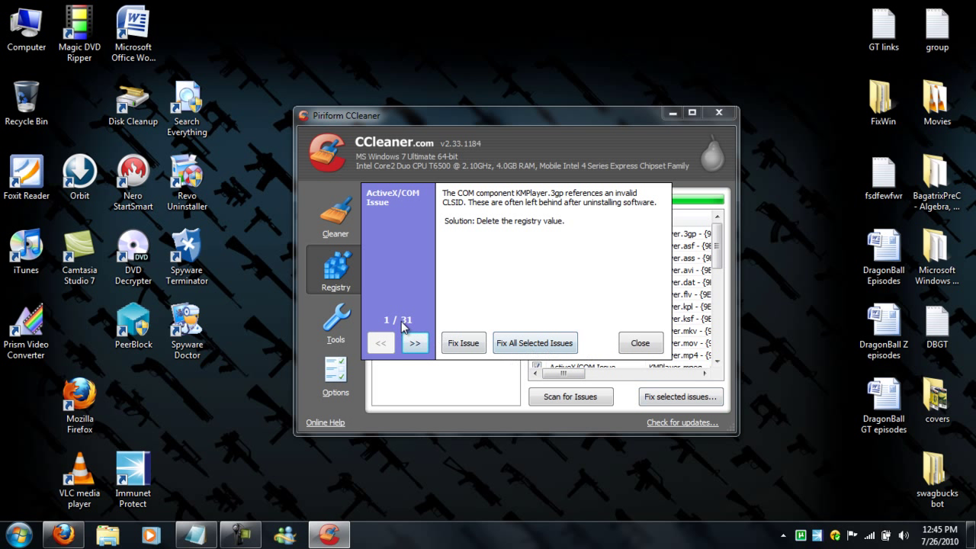
{"action": "left_click", "coordinate": [561, 345]}
{"action": "left_click", "coordinate": [636, 343]}
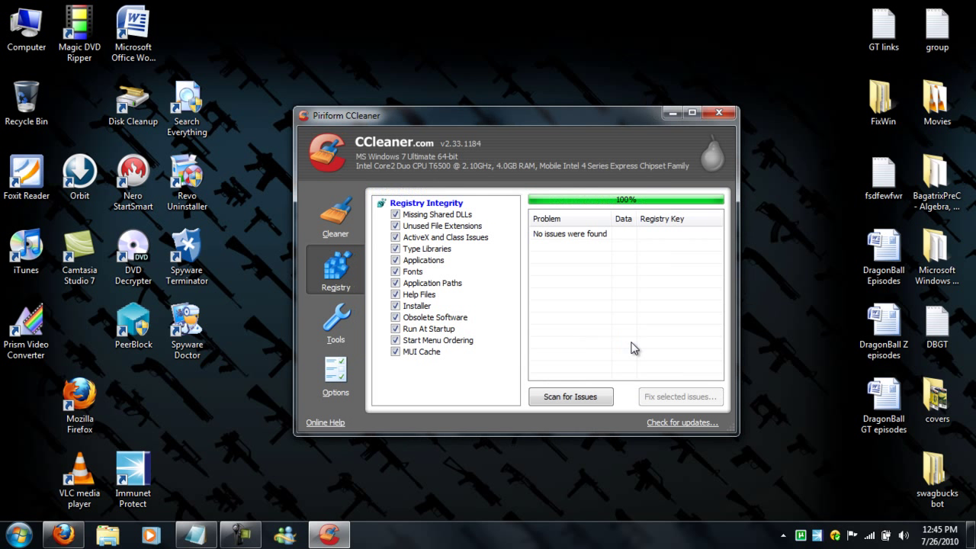
Return to CCleaner's file cleaner and compare its Windows and Applications cleaning lists.
{"action": "left_click", "coordinate": [340, 227]}
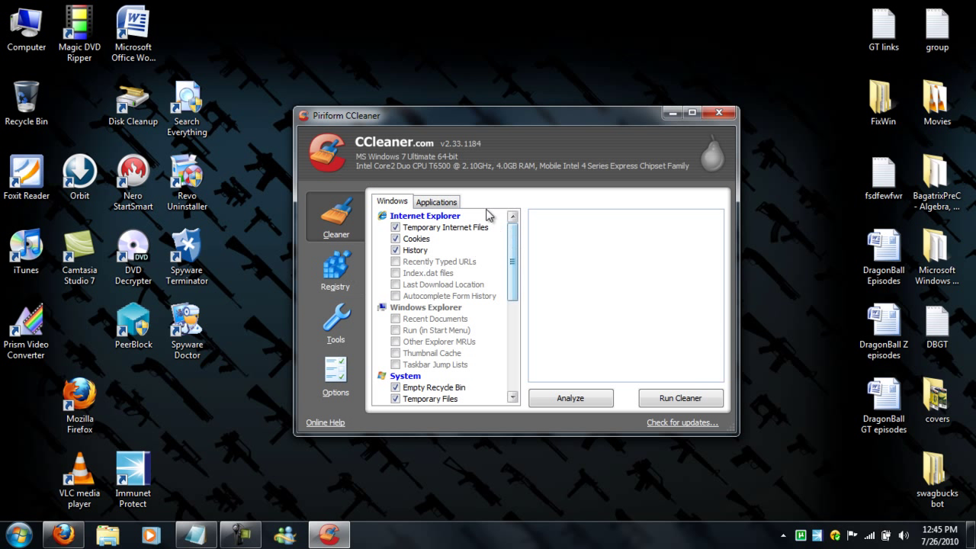
{"action": "left_click", "coordinate": [448, 202]}
{"action": "left_click", "coordinate": [396, 204]}
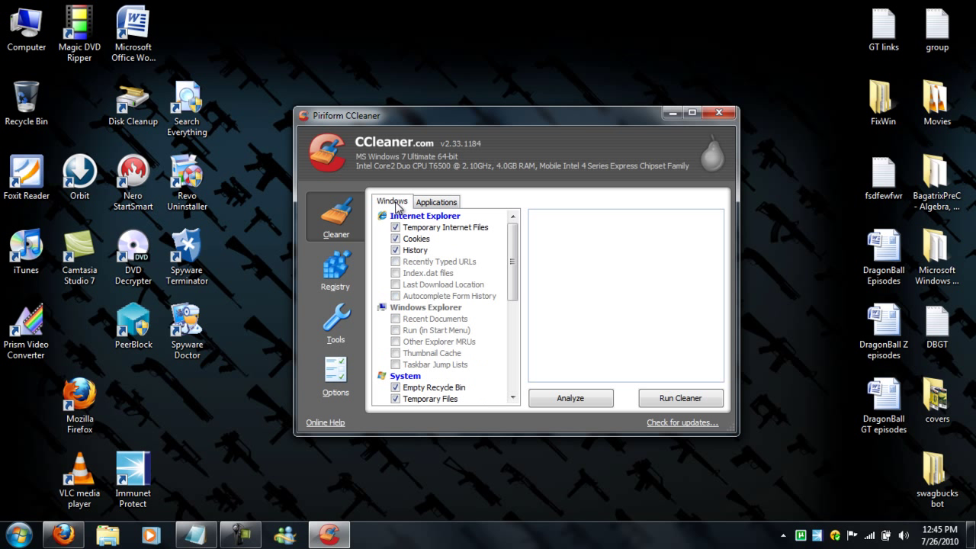
{"action": "left_click", "coordinate": [423, 201]}
{"action": "left_click", "coordinate": [387, 202]}
Include Recently Typed URLs, Last Download Location and Autocomplete Form History in the Internet Explorer cleaning, leaving Index.dat files excluded.
{"action": "left_click", "coordinate": [395, 274]}
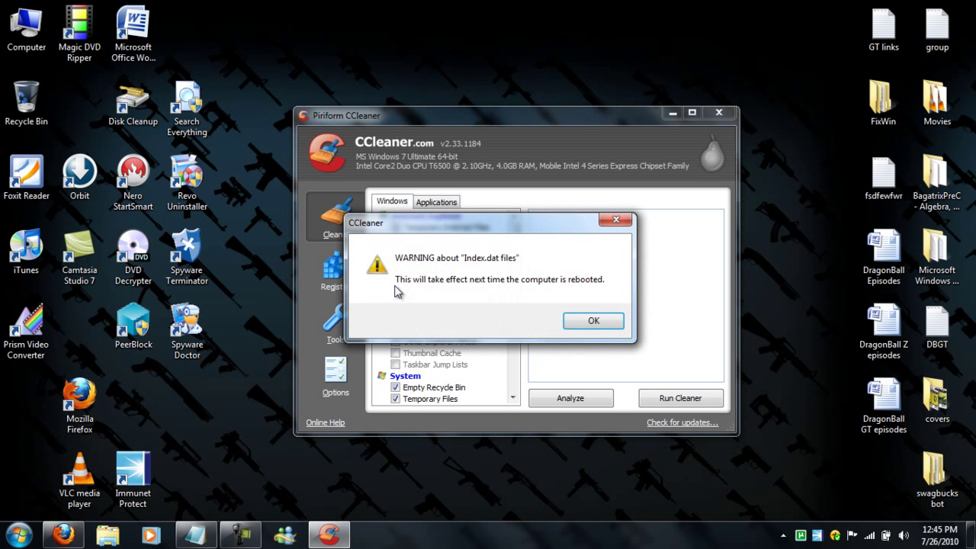
{"action": "left_click", "coordinate": [591, 323]}
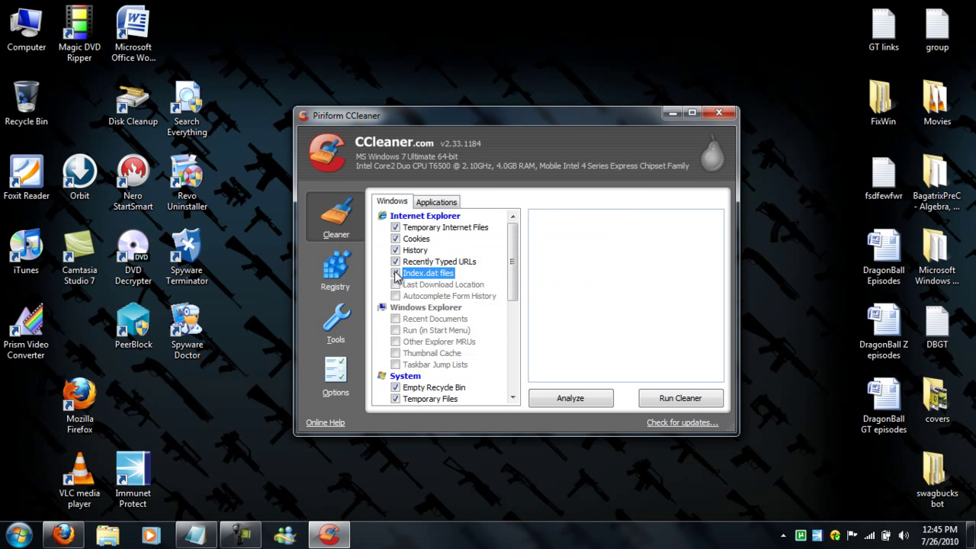
{"action": "left_click", "coordinate": [394, 285]}
{"action": "left_click", "coordinate": [395, 297]}
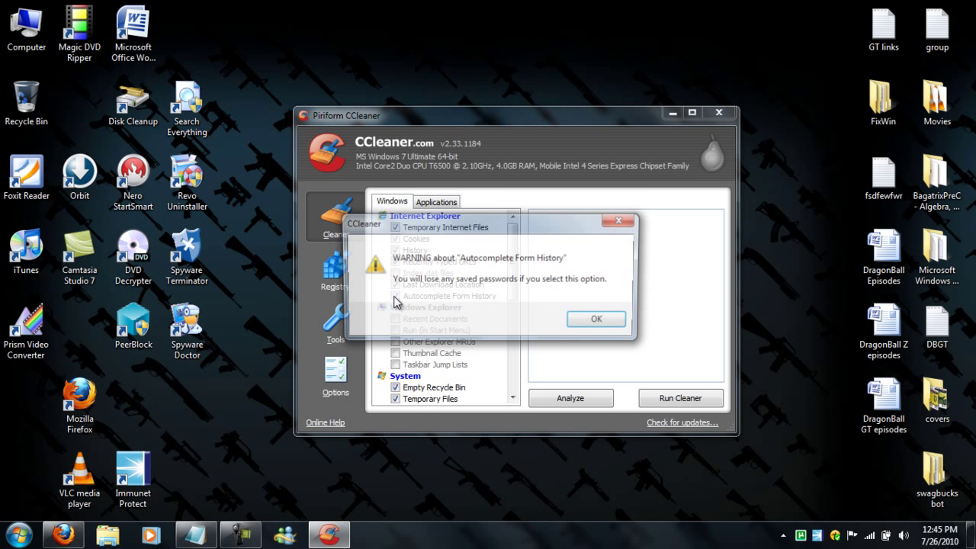
{"action": "left_click", "coordinate": [598, 322]}
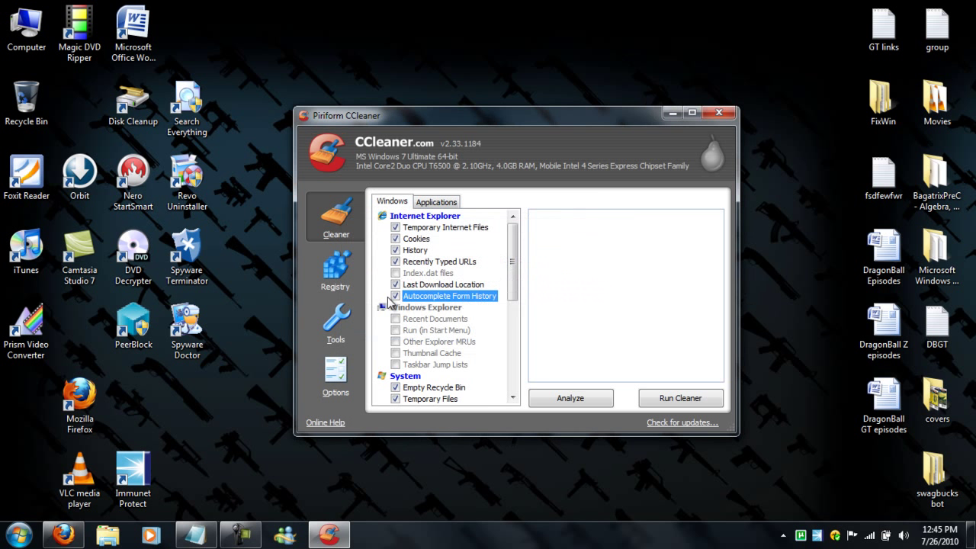
Exclude Autocomplete Form History from the Internet Explorer cleaning, run the cleaner and review its removal summary.
{"action": "left_click_drag", "start_coordinate": [510, 276], "coordinate": [485, 221]}
{"action": "left_click", "coordinate": [658, 403]}
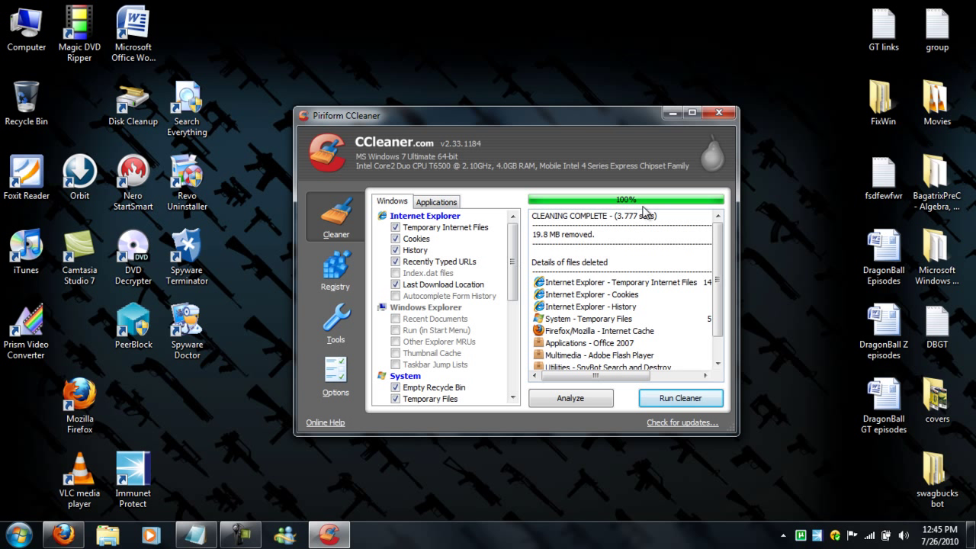
{"action": "scroll", "coordinate": [716, 251], "scroll_direction": "down", "scroll_amount": 2}
{"action": "scroll", "coordinate": [716, 252], "scroll_direction": "up", "scroll_amount": 2}
{"action": "left_click_drag", "start_coordinate": [535, 234], "coordinate": [564, 236]}
{"action": "left_click", "coordinate": [568, 237]}
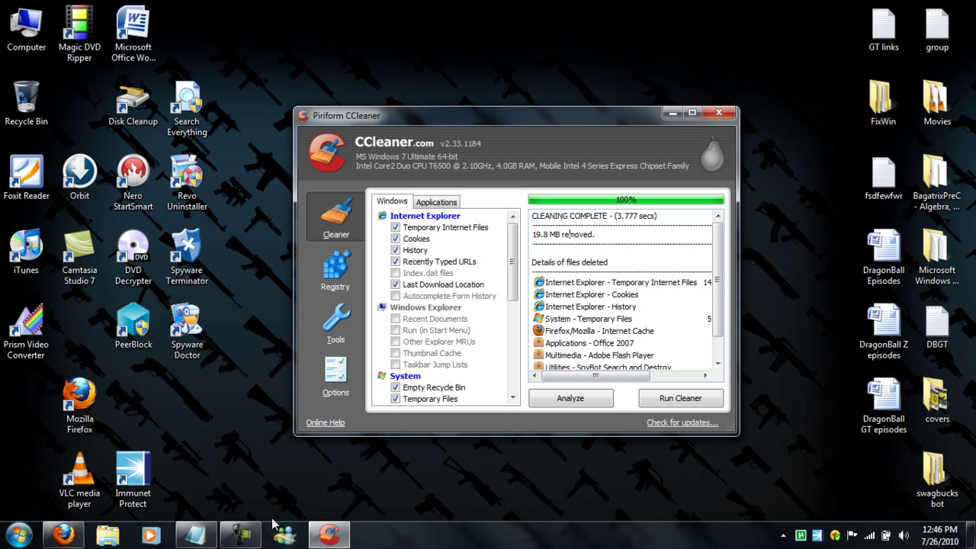
Look over the details of the deleted files and close CCleaner.
{"action": "left_click", "coordinate": [240, 542]}
{"action": "left_click", "coordinate": [240, 543]}
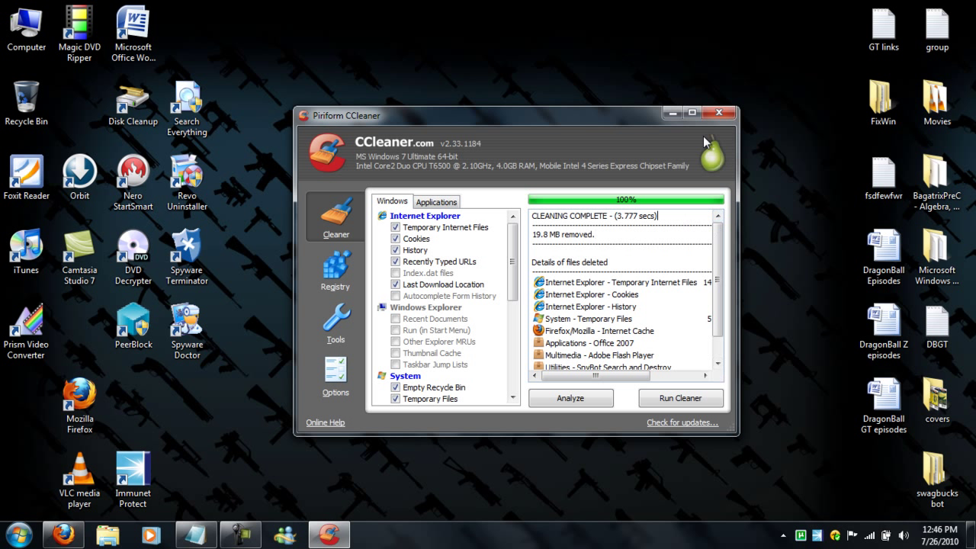
{"action": "left_click", "coordinate": [715, 290]}
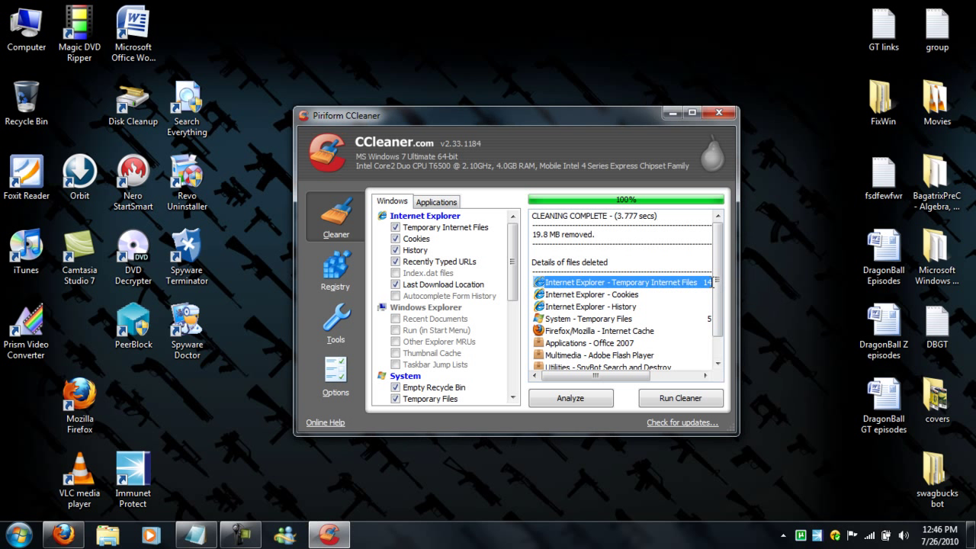
{"action": "left_click", "coordinate": [684, 240]}
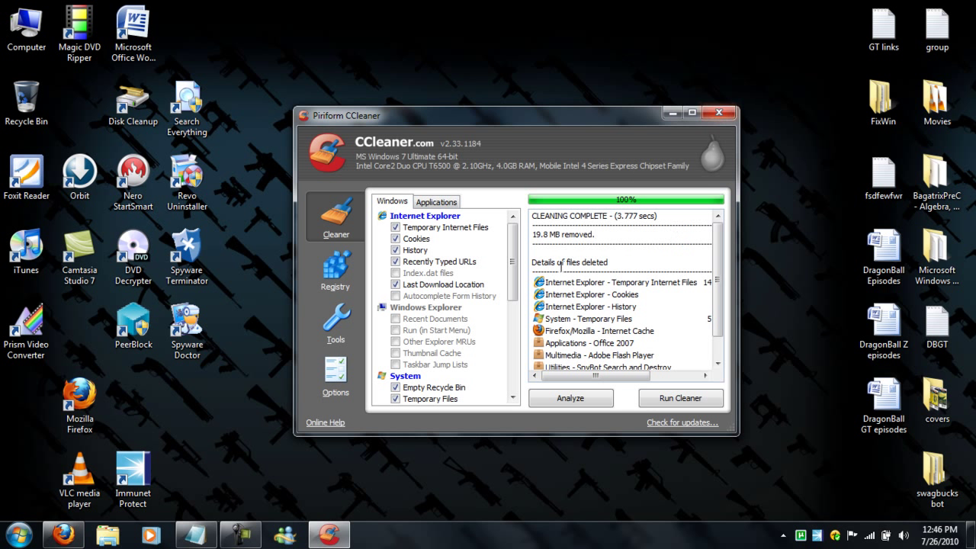
{"action": "left_click", "coordinate": [720, 113]}
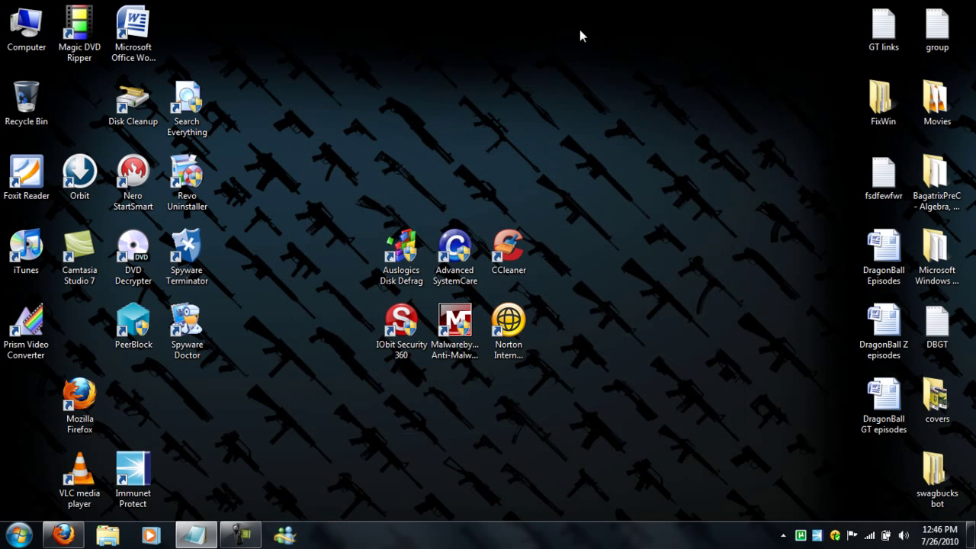
Open Advanced SystemCare and view its program overview and the Maintain Windows functions.
{"action": "double_click", "coordinate": [455, 248]}
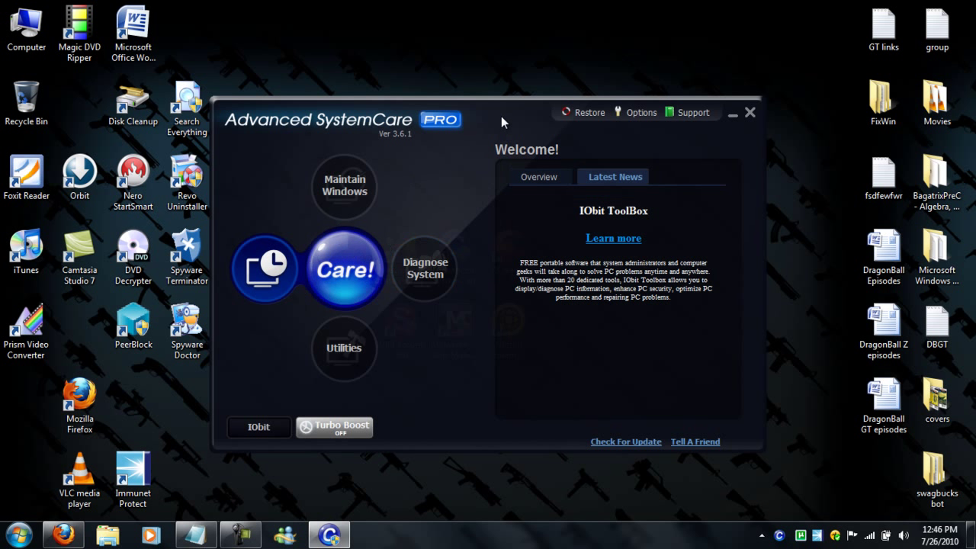
{"action": "left_click", "coordinate": [557, 185]}
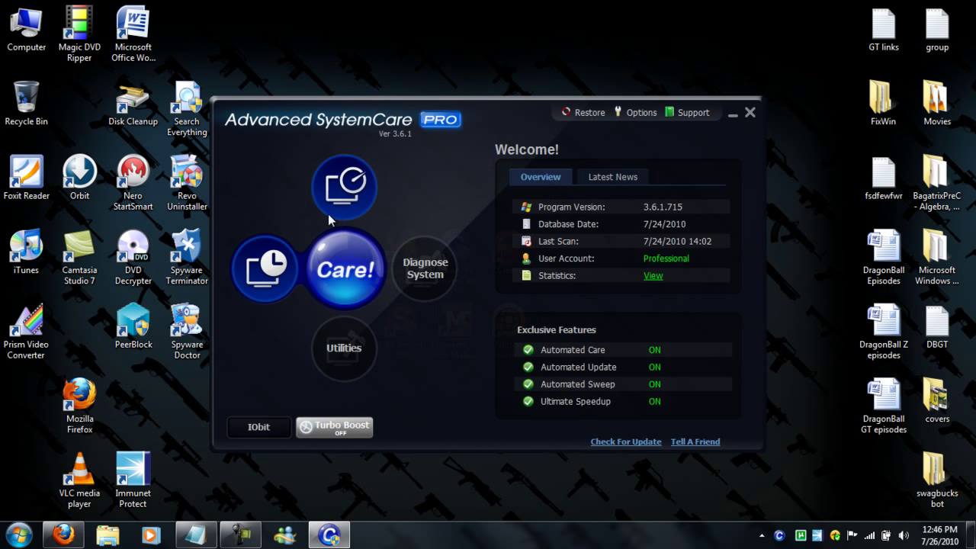
{"action": "left_click", "coordinate": [345, 185]}
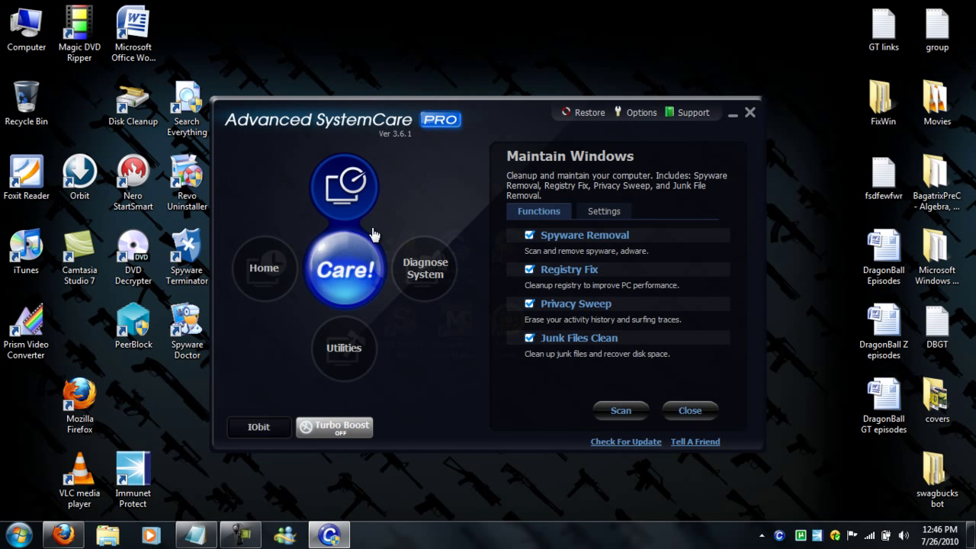
{"action": "left_click_drag", "start_coordinate": [371, 1], "coordinate": [288, 171]}
{"action": "left_click", "coordinate": [278, 258]}
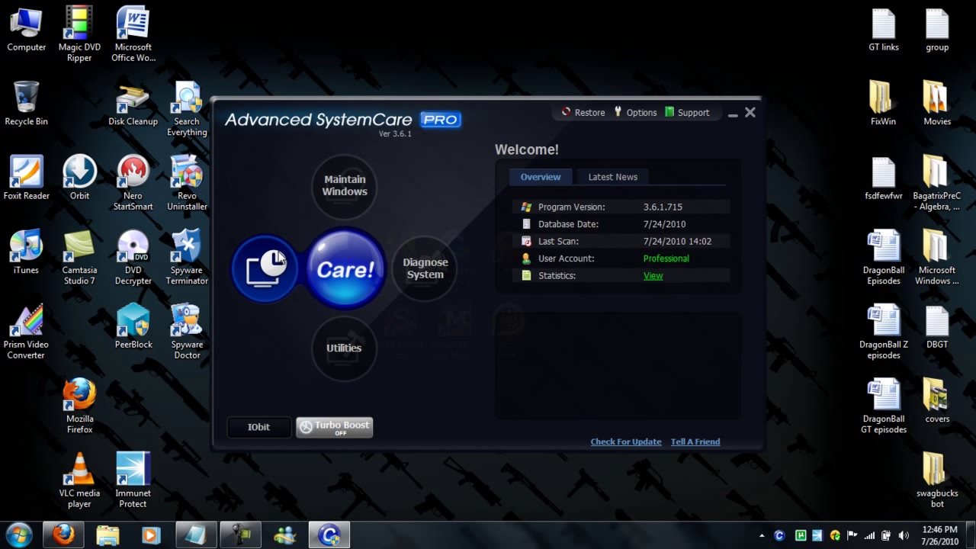
{"action": "left_click", "coordinate": [345, 187]}
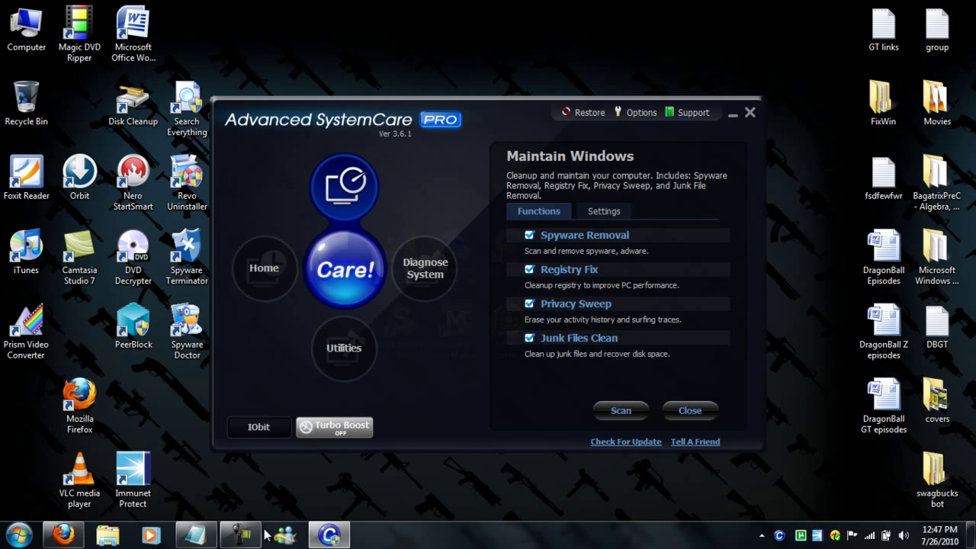
Start a Maintain Windows scan with Spyware Removal, Registry Fix, Privacy Sweep and Junk Files Clean included, and stop it.
{"action": "left_click", "coordinate": [241, 535]}
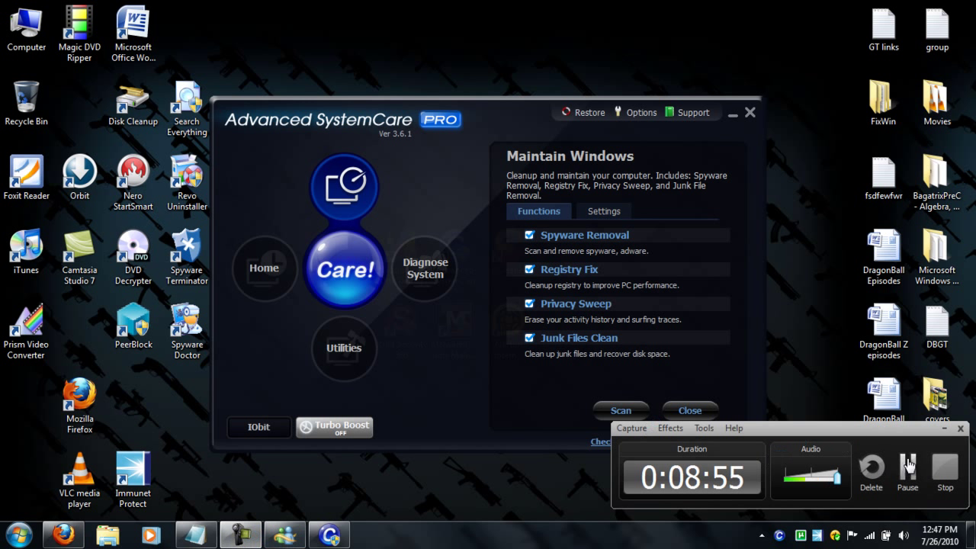
{"action": "left_click", "coordinate": [944, 428]}
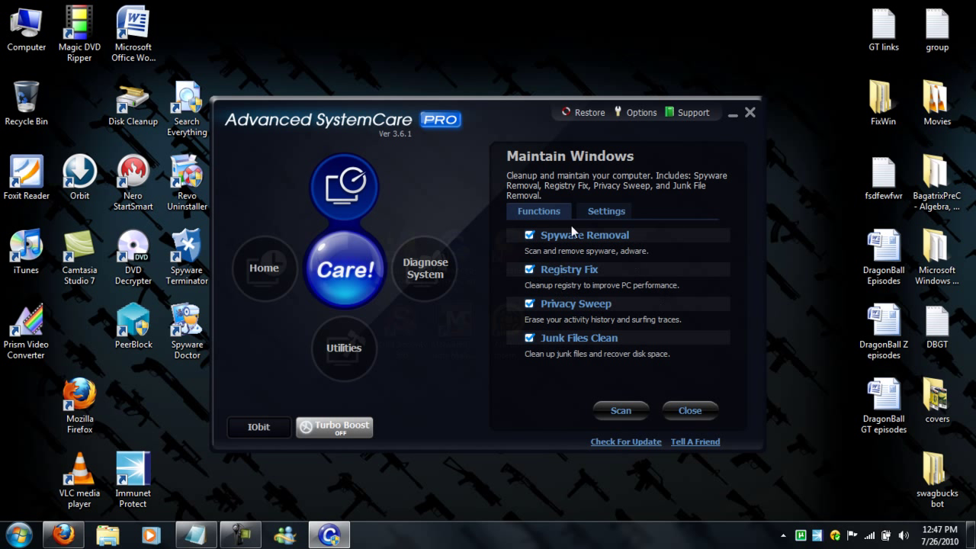
{"action": "left_click", "coordinate": [345, 269]}
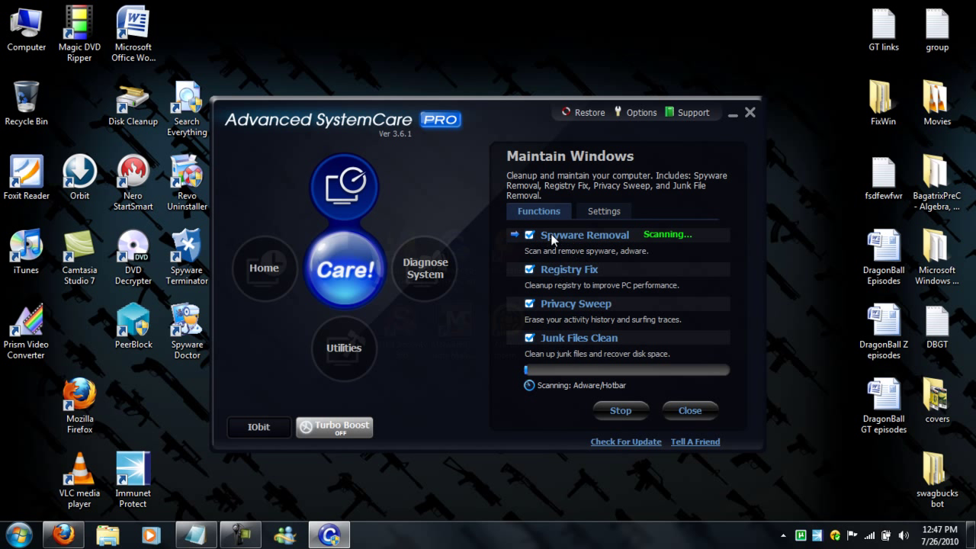
{"action": "left_click", "coordinate": [618, 413]}
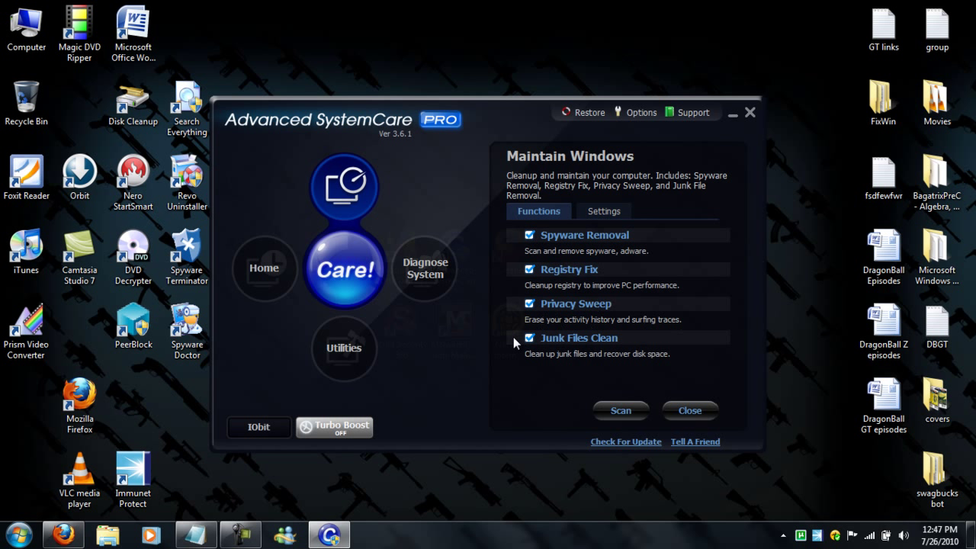
View the Diagnose System functions, return to the home overview and close Advanced SystemCare.
{"action": "left_click", "coordinate": [429, 283]}
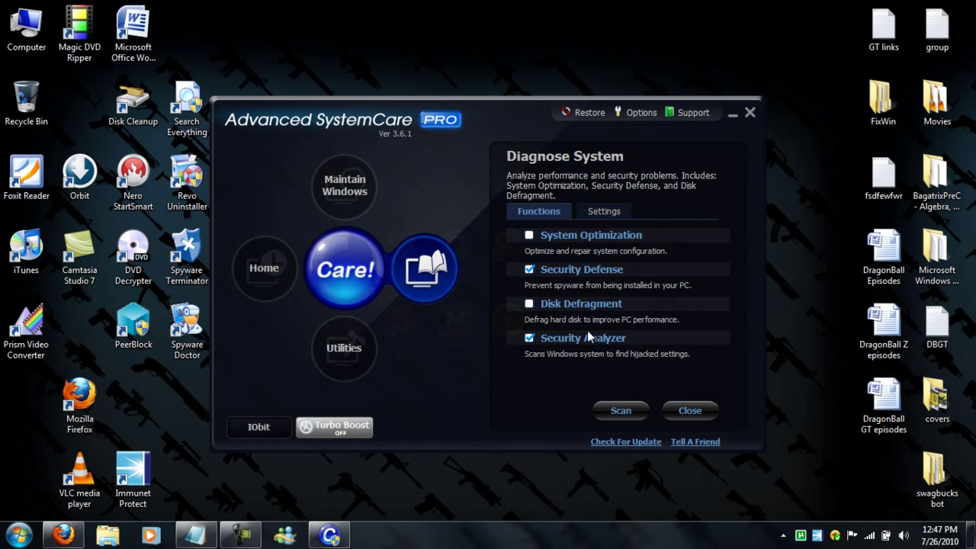
{"action": "left_click", "coordinate": [251, 265]}
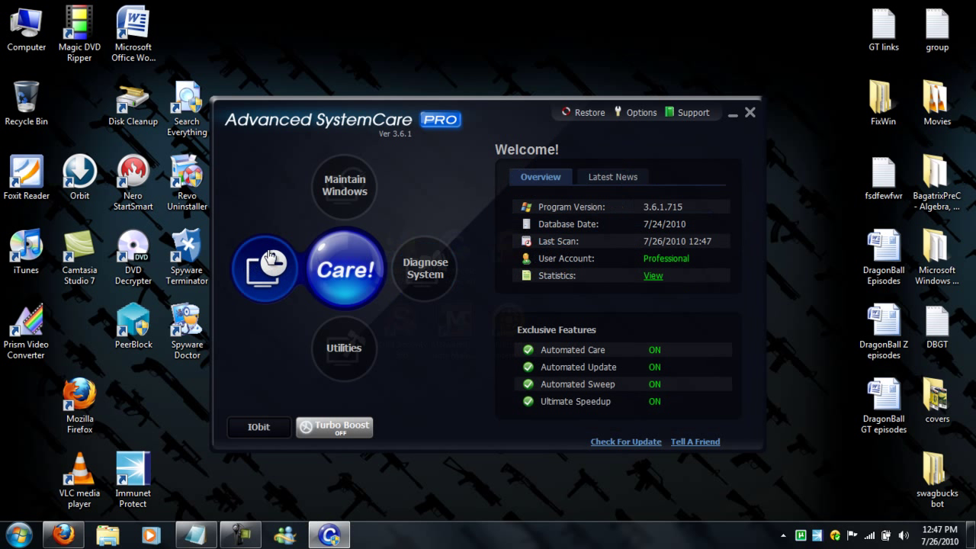
{"action": "left_click", "coordinate": [751, 113]}
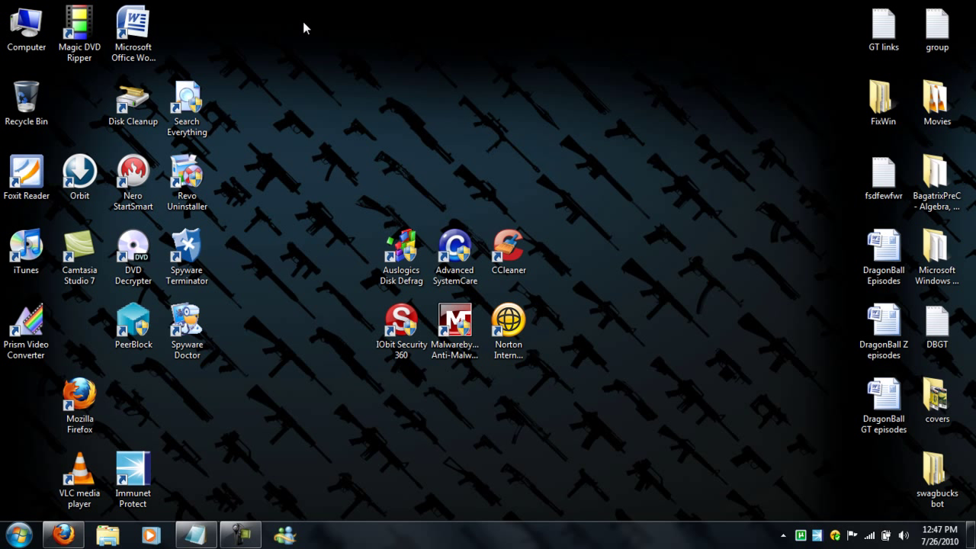
Open Auslogics Disk Defrag and start defragmenting Local Disk (C:).
{"action": "left_click_drag", "start_coordinate": [284, 22], "coordinate": [321, 75]}
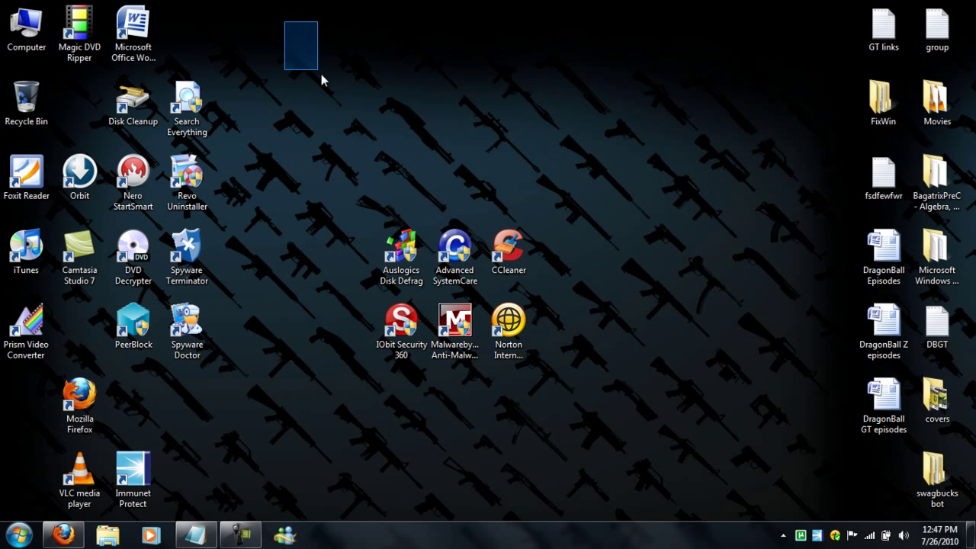
{"action": "double_click", "coordinate": [383, 260]}
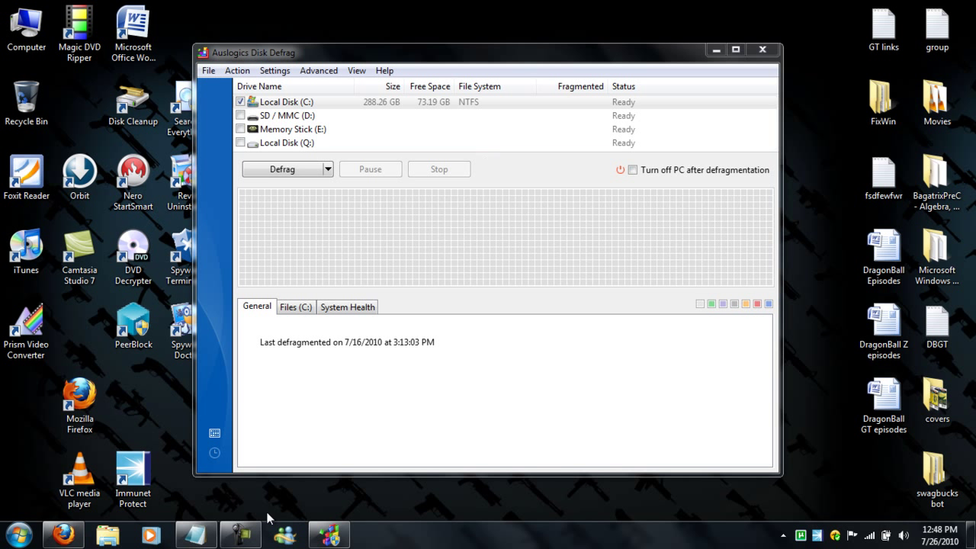
{"action": "left_click", "coordinate": [241, 536]}
{"action": "left_click", "coordinate": [241, 536]}
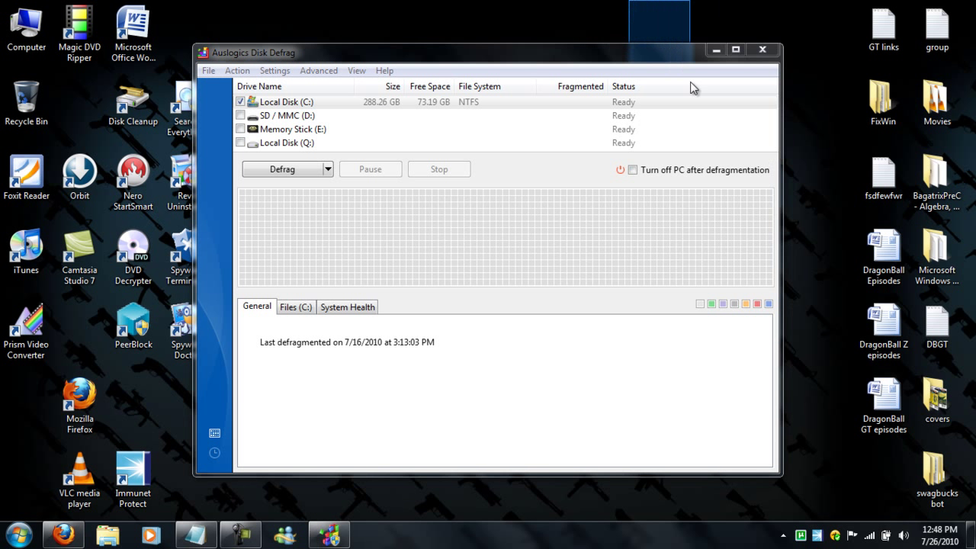
{"action": "left_click", "coordinate": [640, 60]}
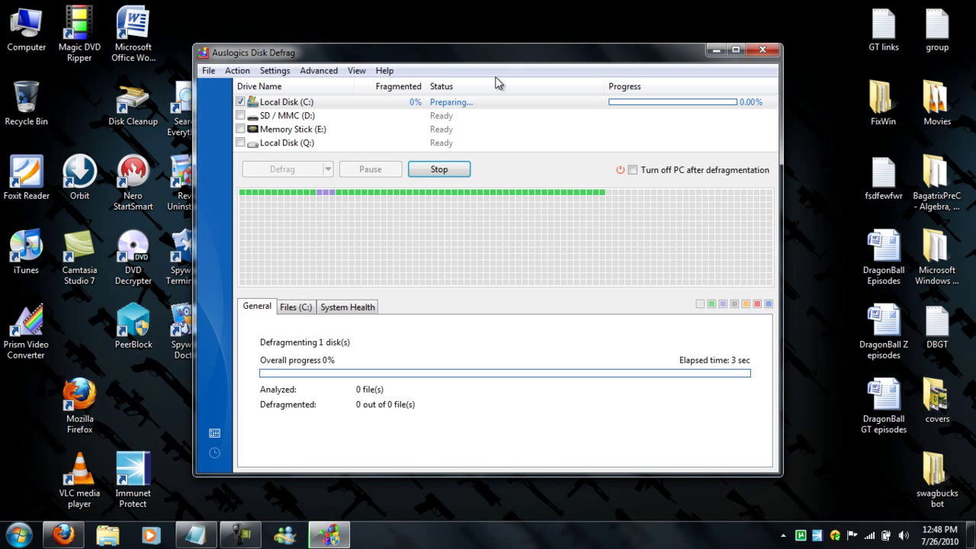
Stop the defragmentation of Local Disk (C:) and close Auslogics Disk Defrag.
{"action": "left_click", "coordinate": [424, 177]}
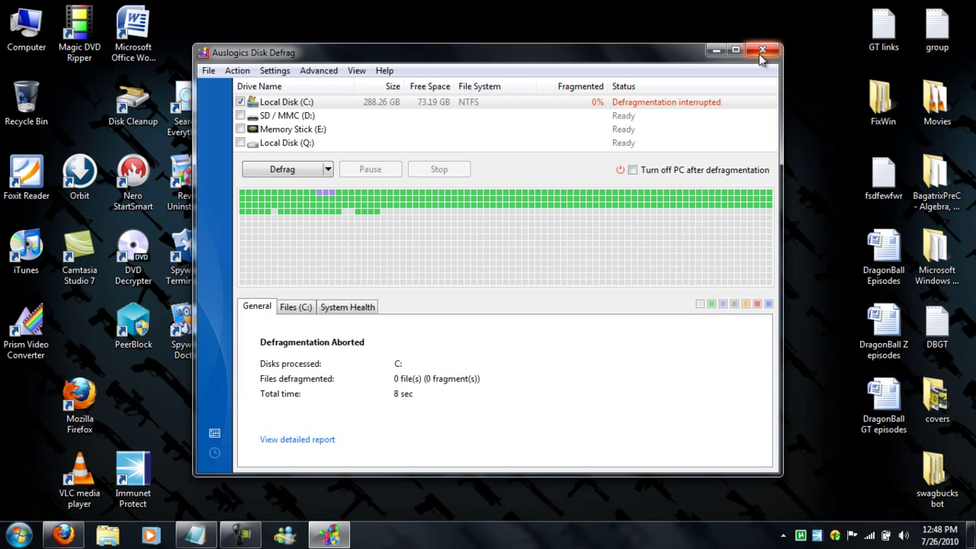
{"action": "left_click", "coordinate": [758, 54]}
{"action": "left_click", "coordinate": [226, 543]}
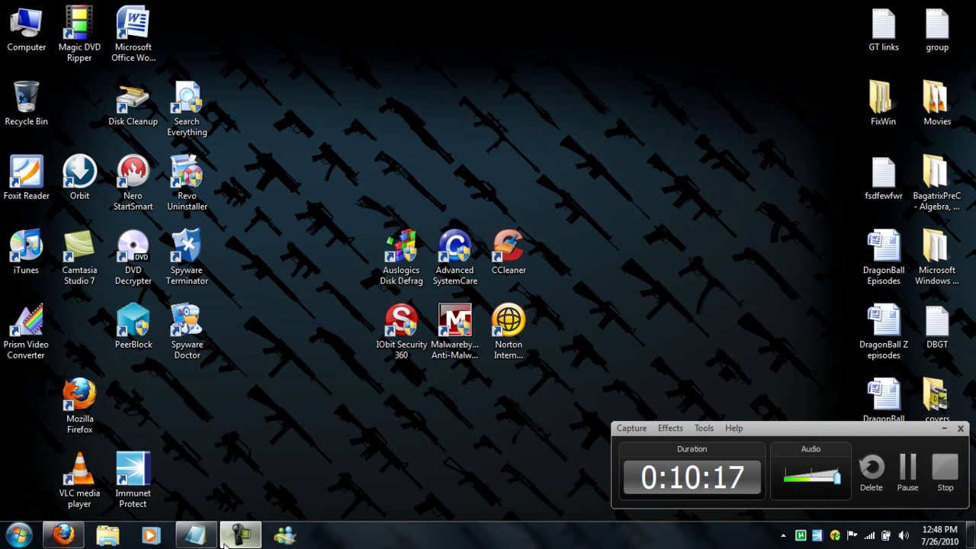